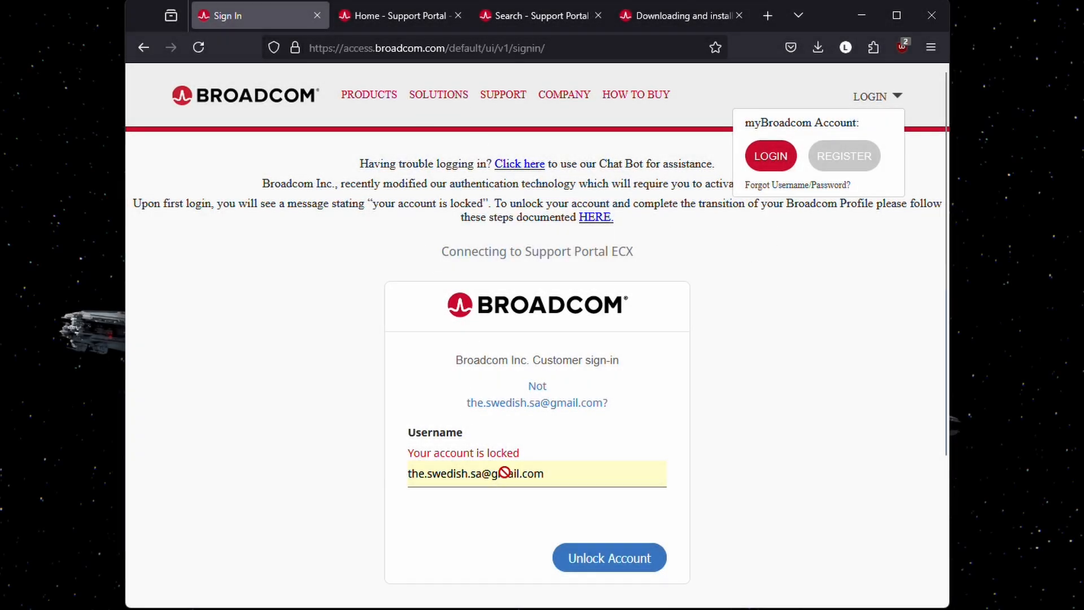
- From the workstation pro search results, open 'Downloading and installing VMware Workstation' at its Downloading section
left_click(395, 18)
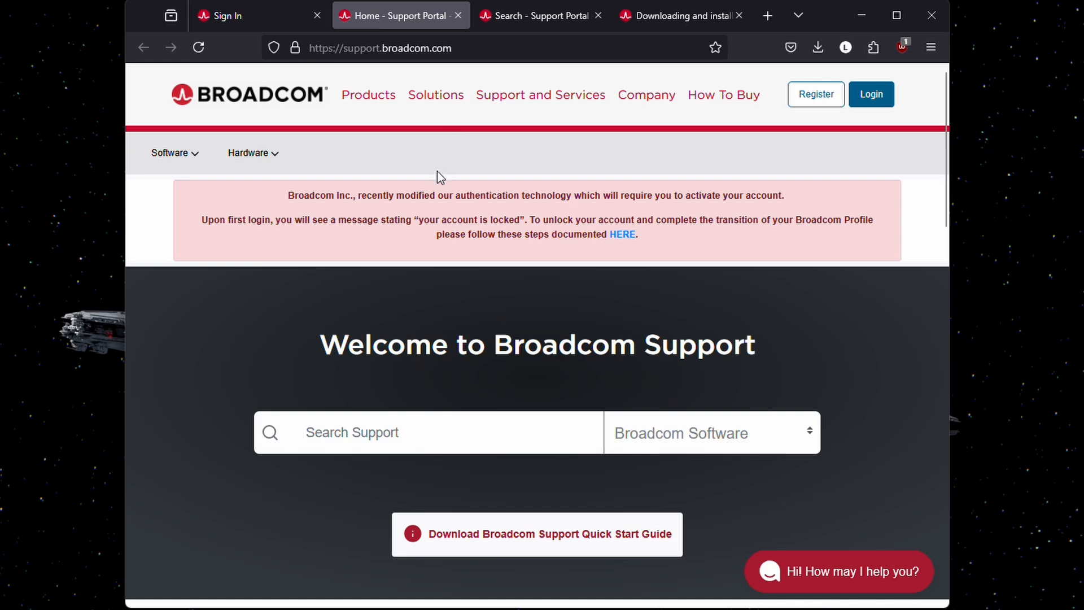
left_click(533, 10)
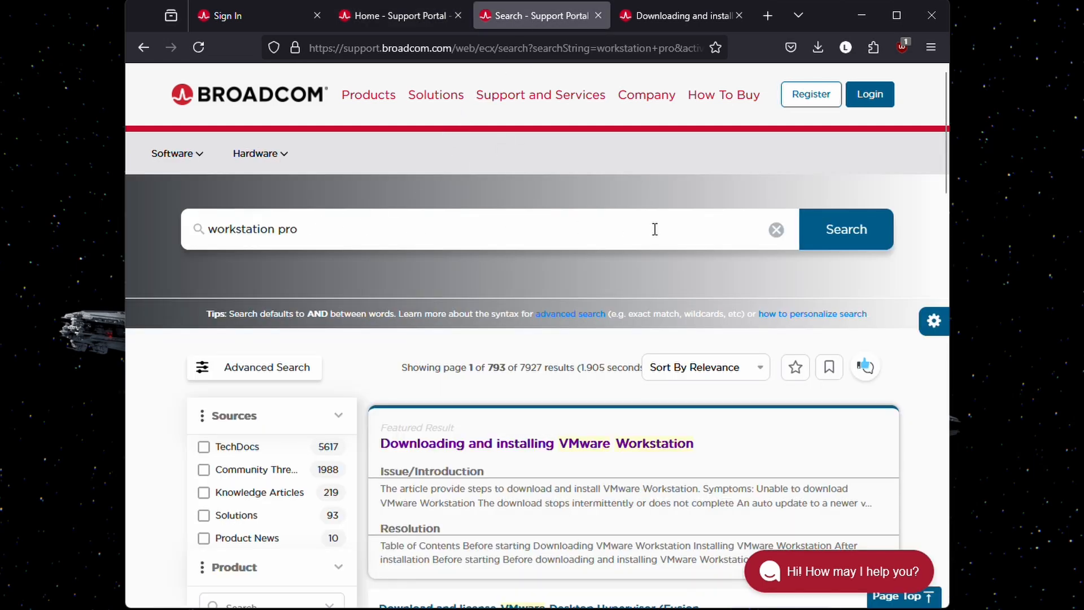
left_click(535, 443)
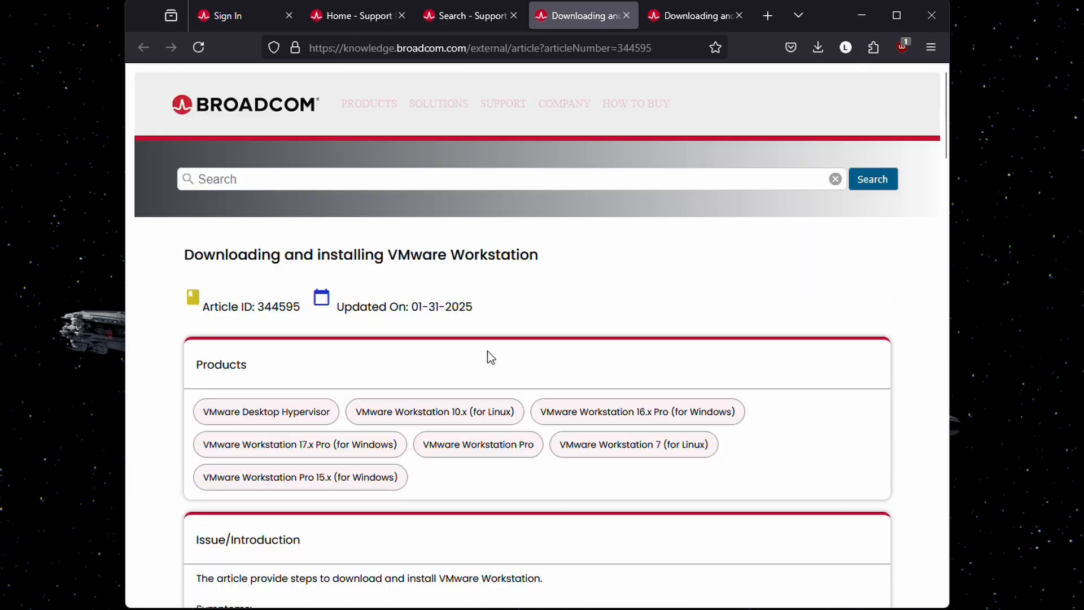
scroll(435, 387, "down", 2)
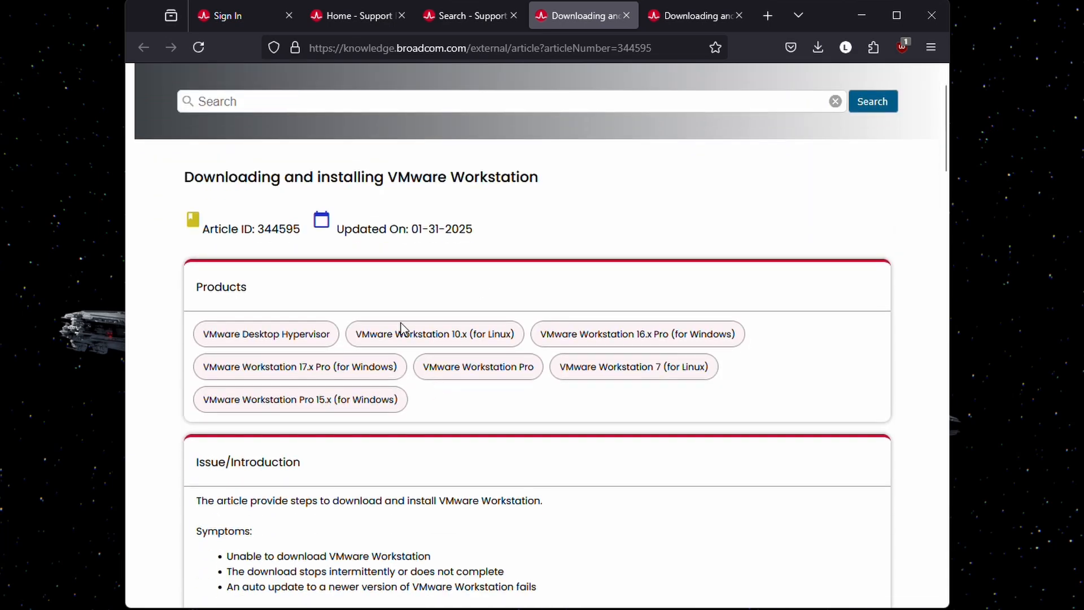
scroll(401, 327, "down", 4)
scroll(402, 339, "down", 5)
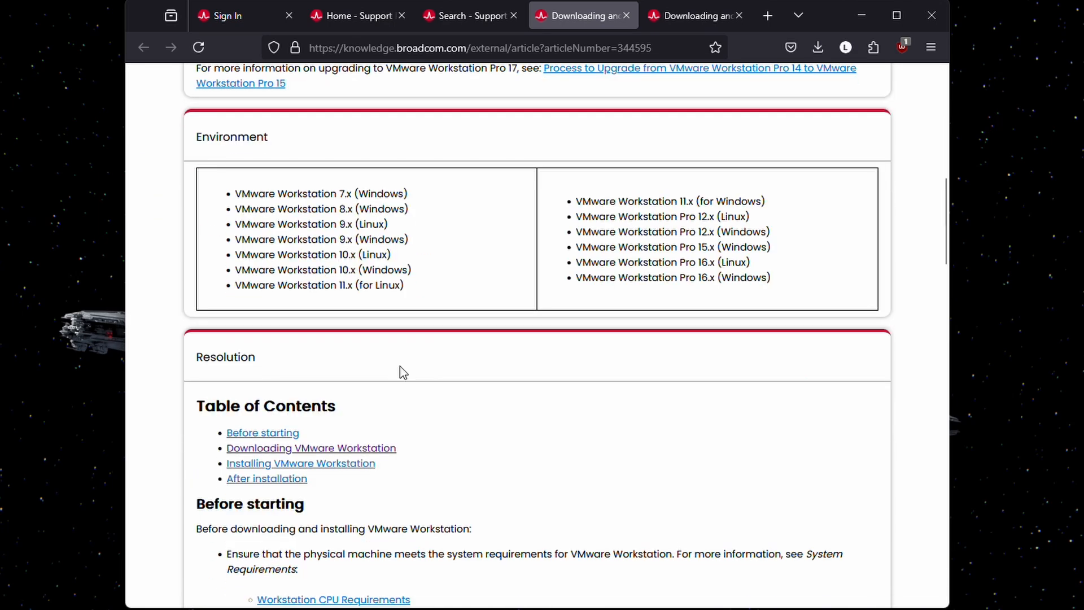
left_click(268, 452)
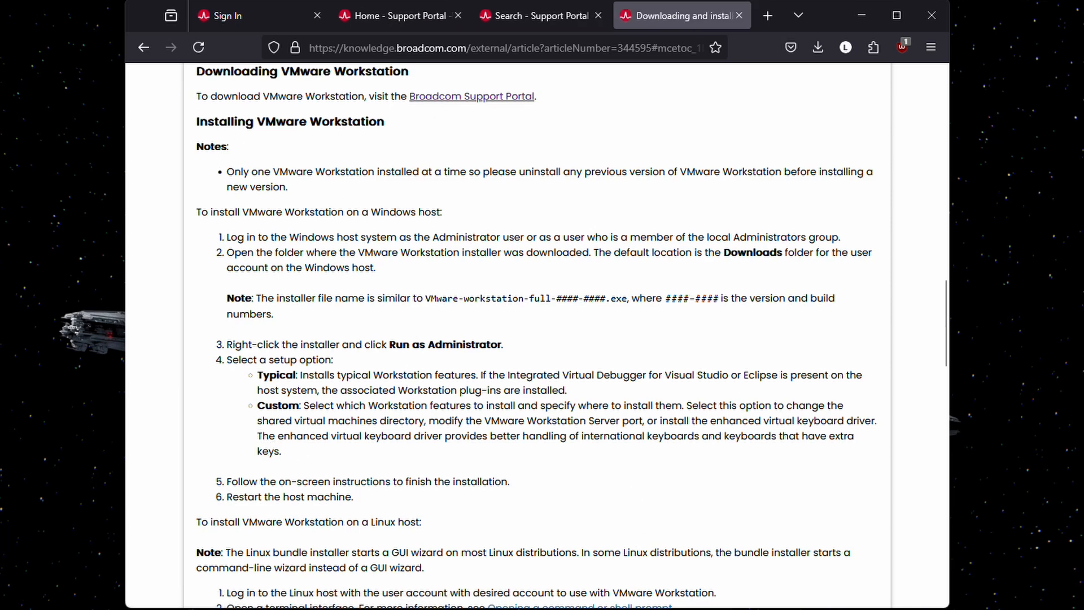
key("alt+Tab")
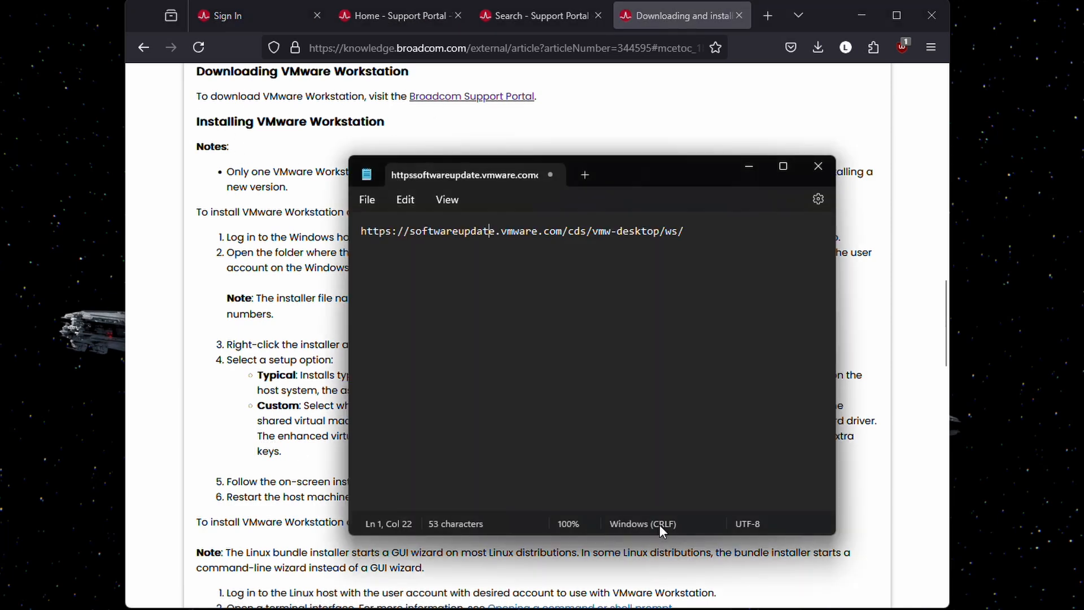
left_click(685, 232)
left_click_drag(693, 232, 351, 240)
right_click(370, 232)
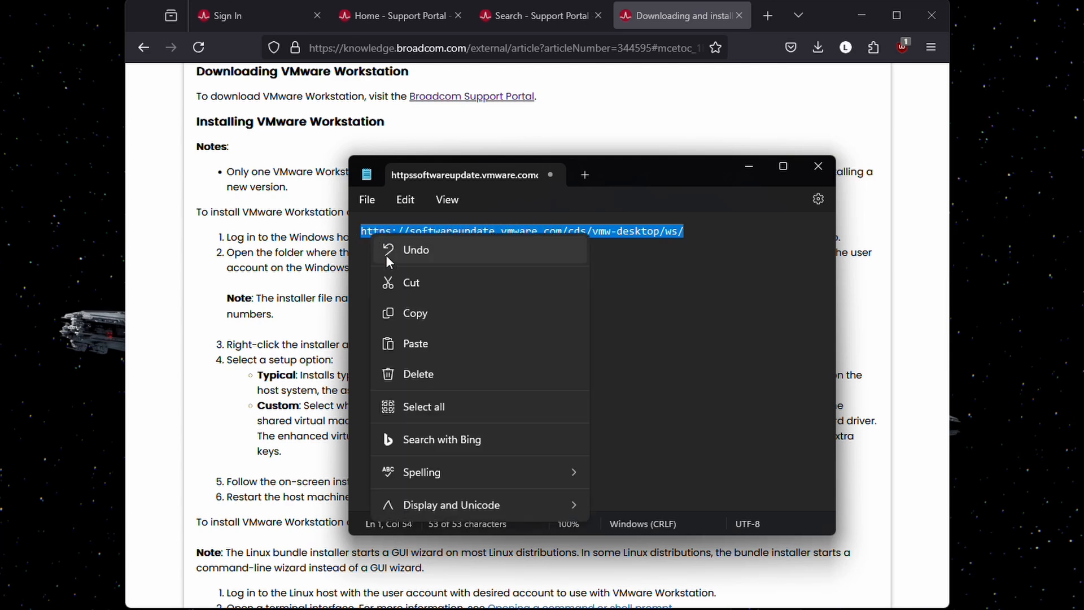
left_click(390, 314)
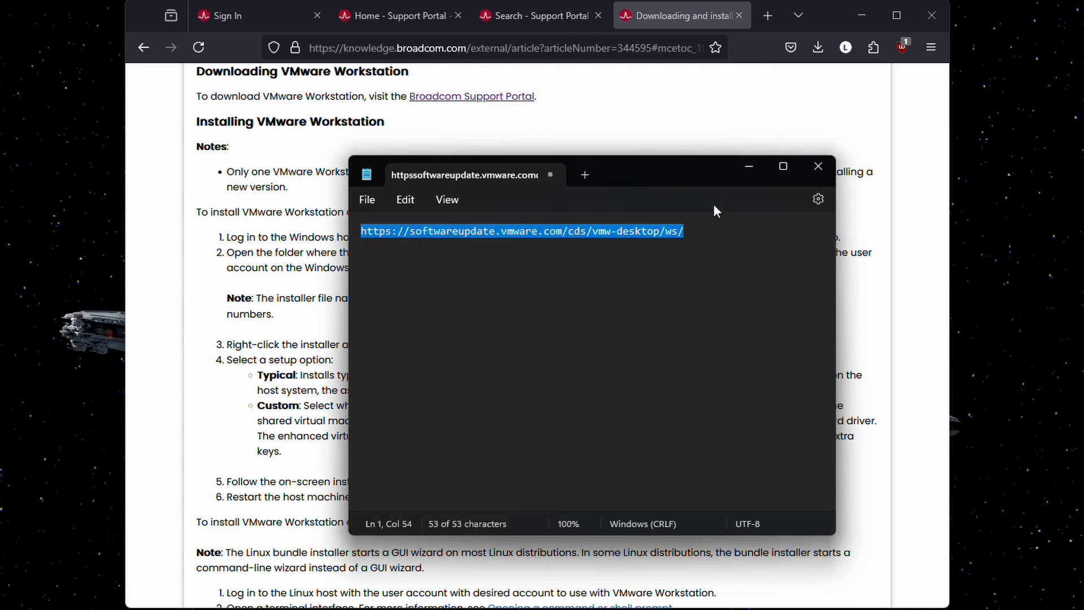
left_click(751, 172)
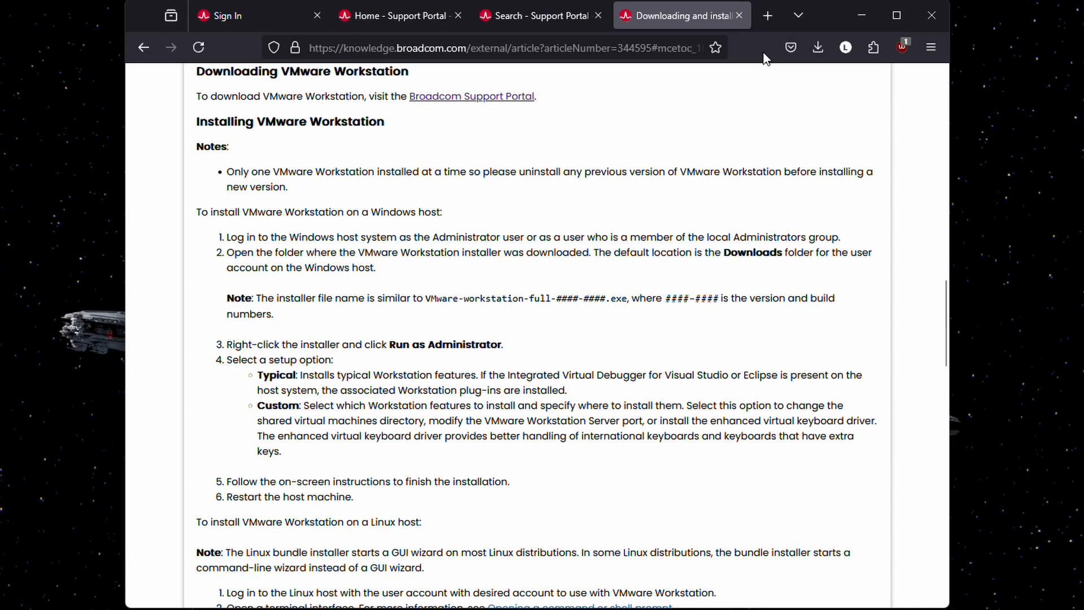
left_click(767, 20)
- Load the repository and download VMware-workstation-17.6.2-24409262.exe.tar from 17.6.2/24409262/windows/core
key("ctrl+v")
key("Return")
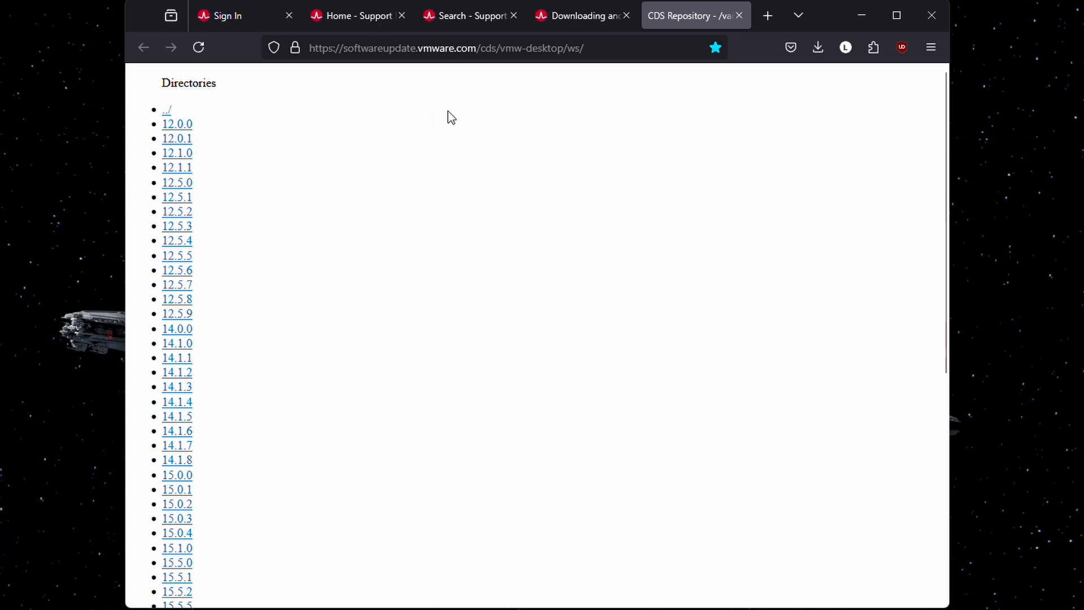
scroll(358, 263, "down", 6)
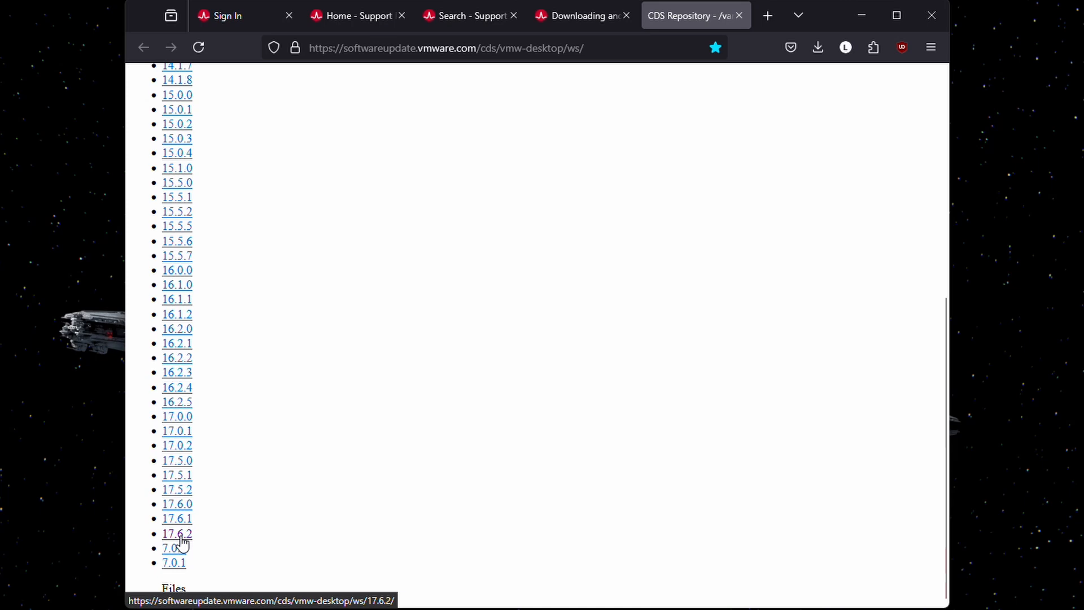
left_click(180, 540)
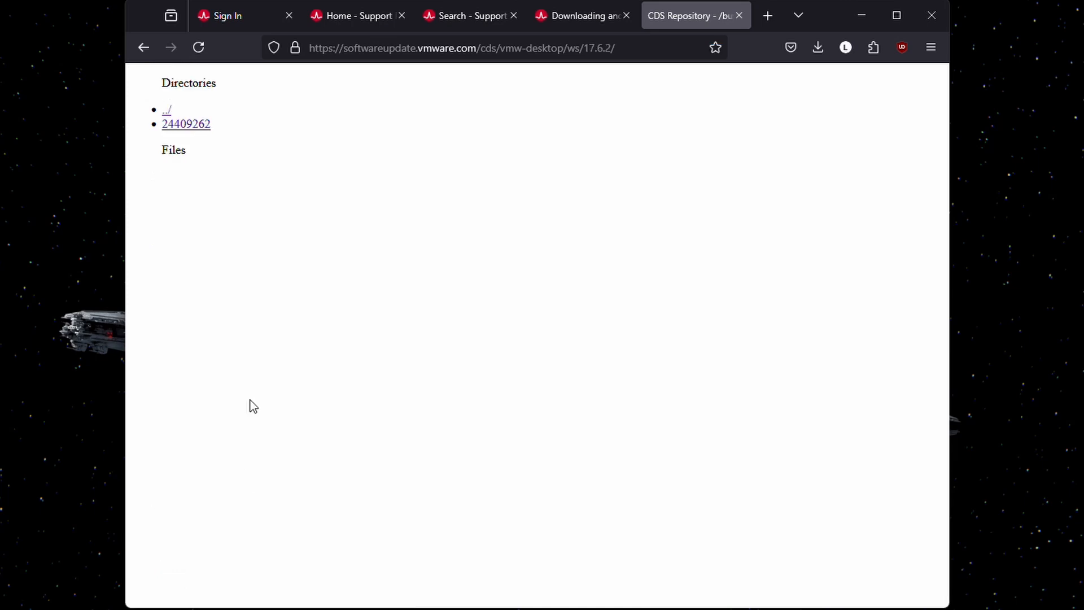
left_click(191, 131)
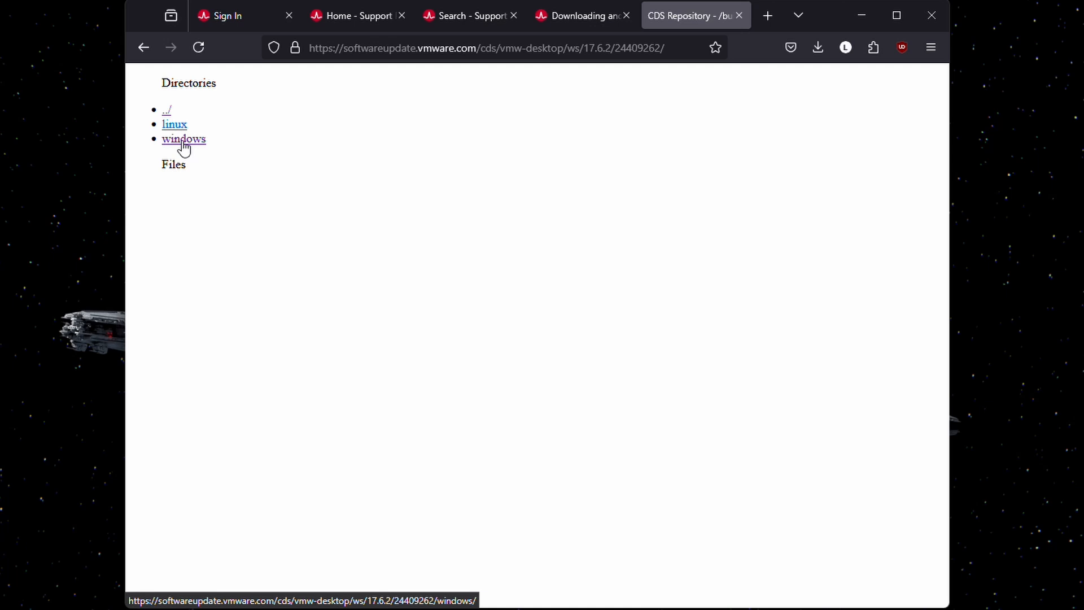
left_click(183, 142)
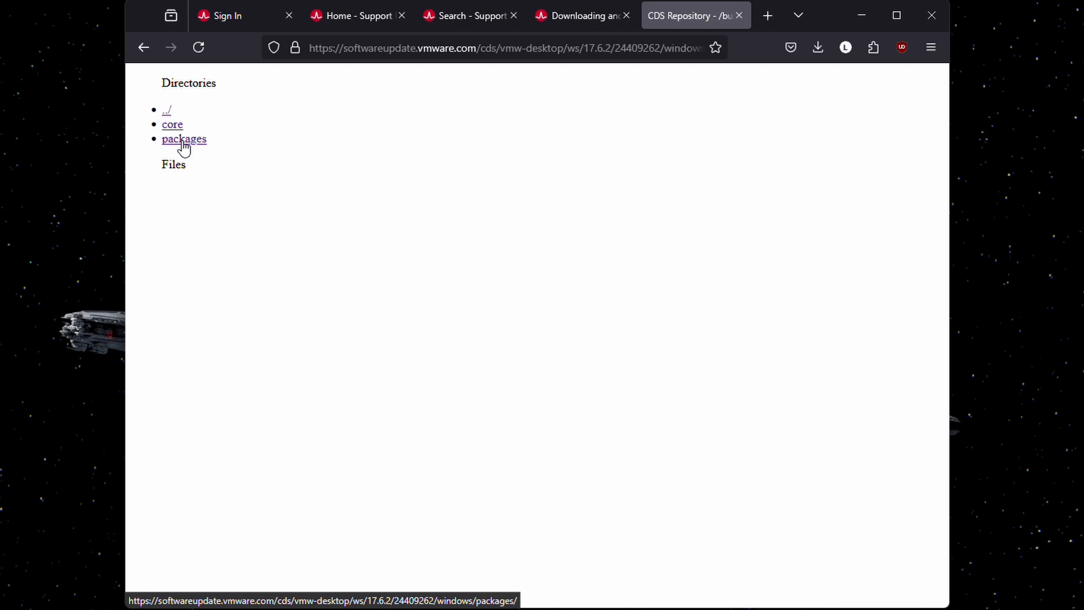
left_click(174, 127)
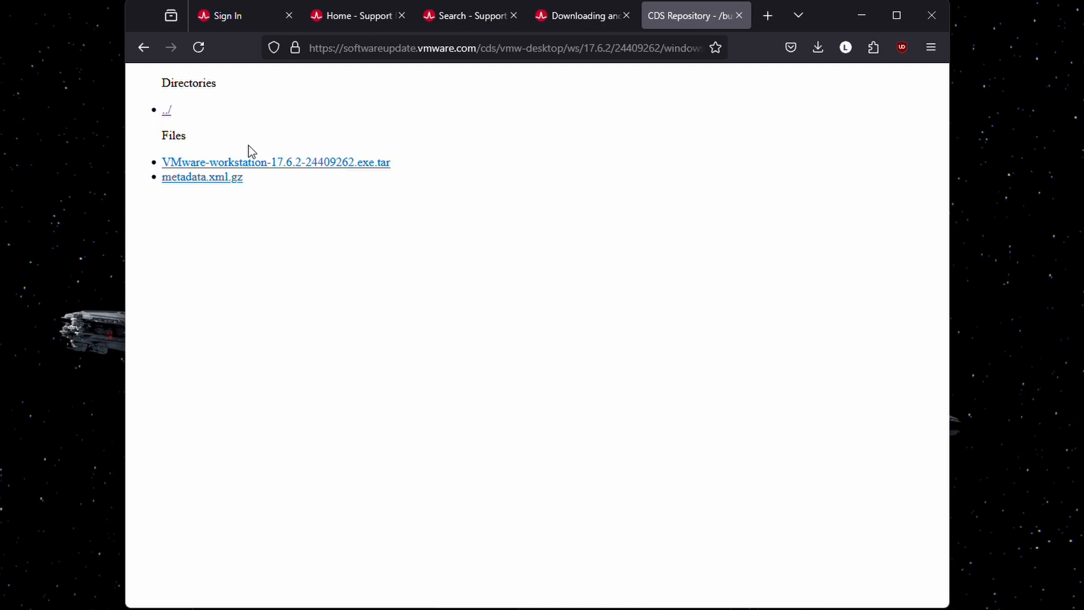
left_click(284, 163)
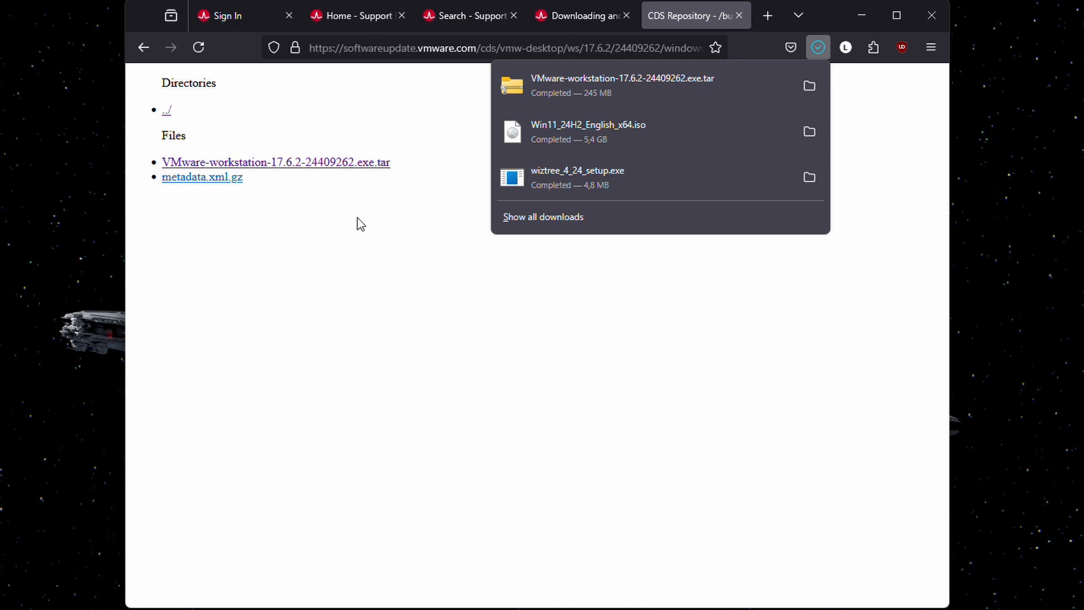
- Extract VMware-workstation-17.6.2-24409262.exe.tar into its suggested folder and launch the extracted installer
left_click(801, 90)
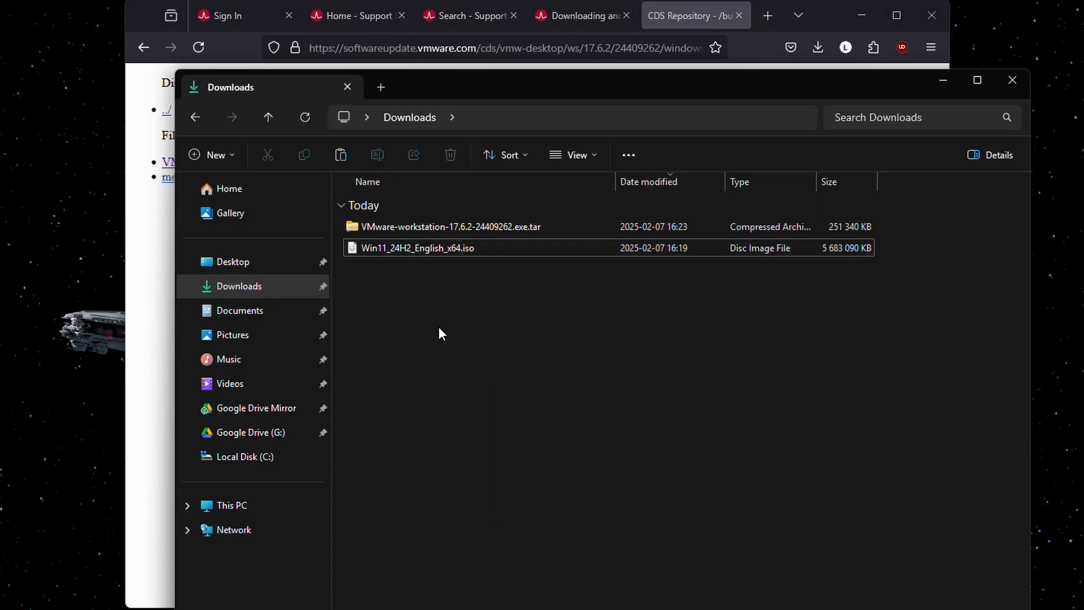
right_click(507, 230)
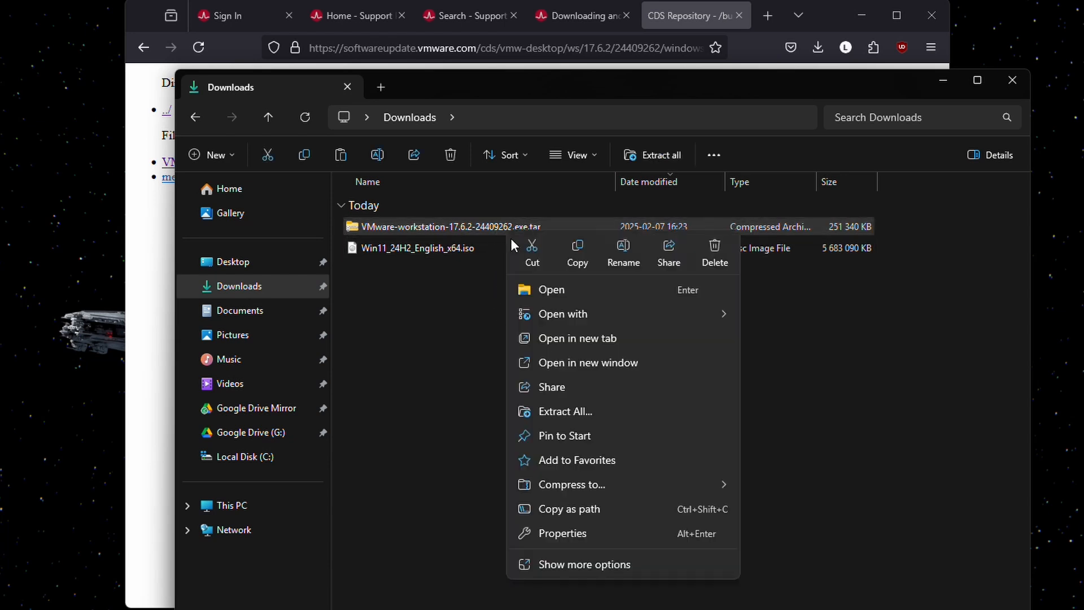
left_click(570, 413)
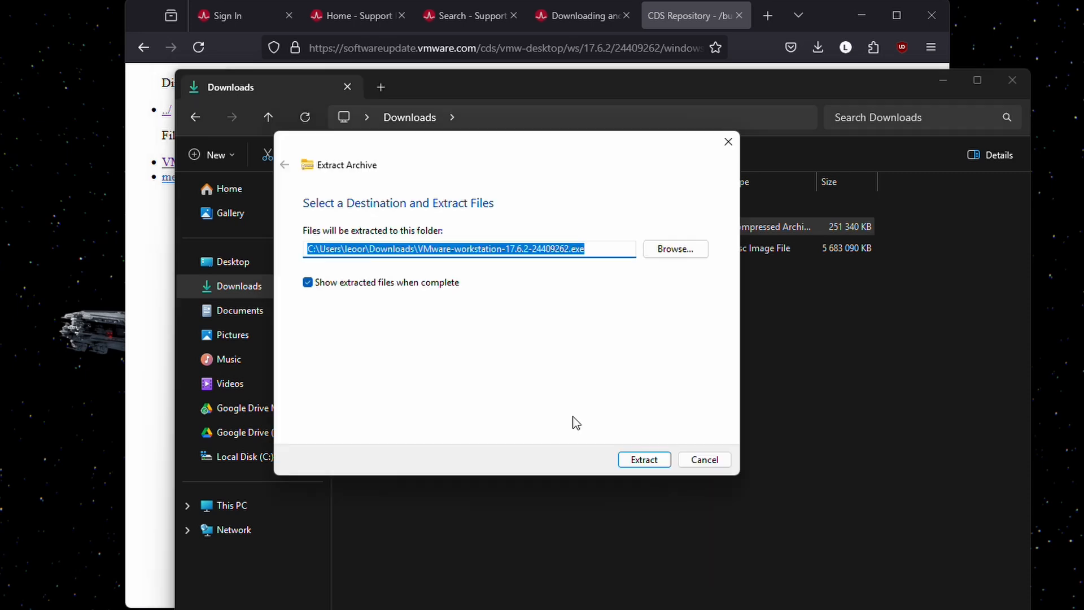
left_click(631, 458)
double_click(460, 247)
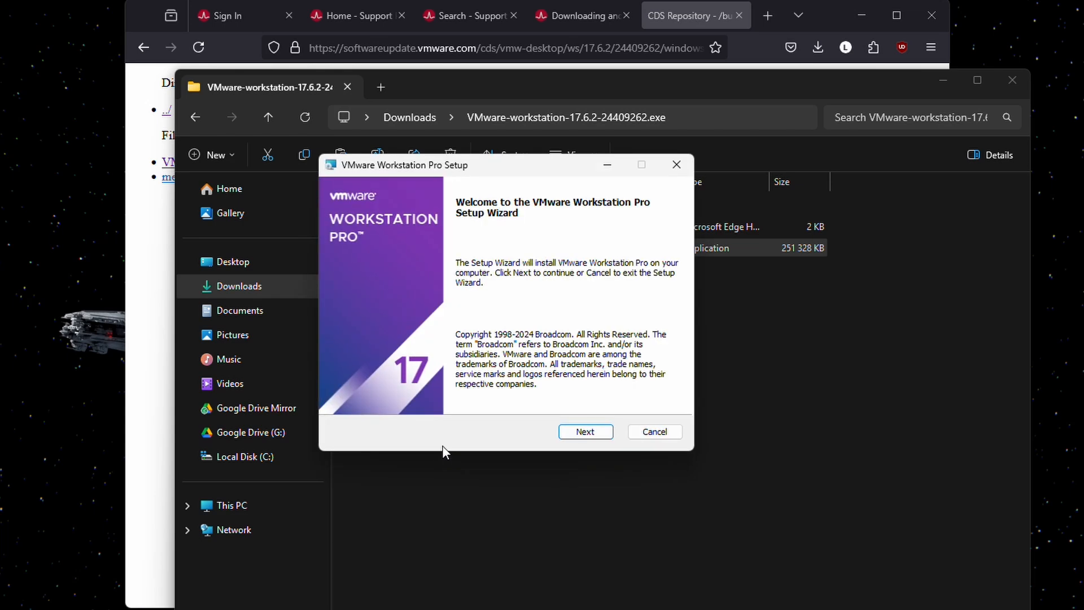
- Accept the license, auto-install Windows Hypervisor Platform, and keep the default install location
left_click(585, 432)
left_click(344, 397)
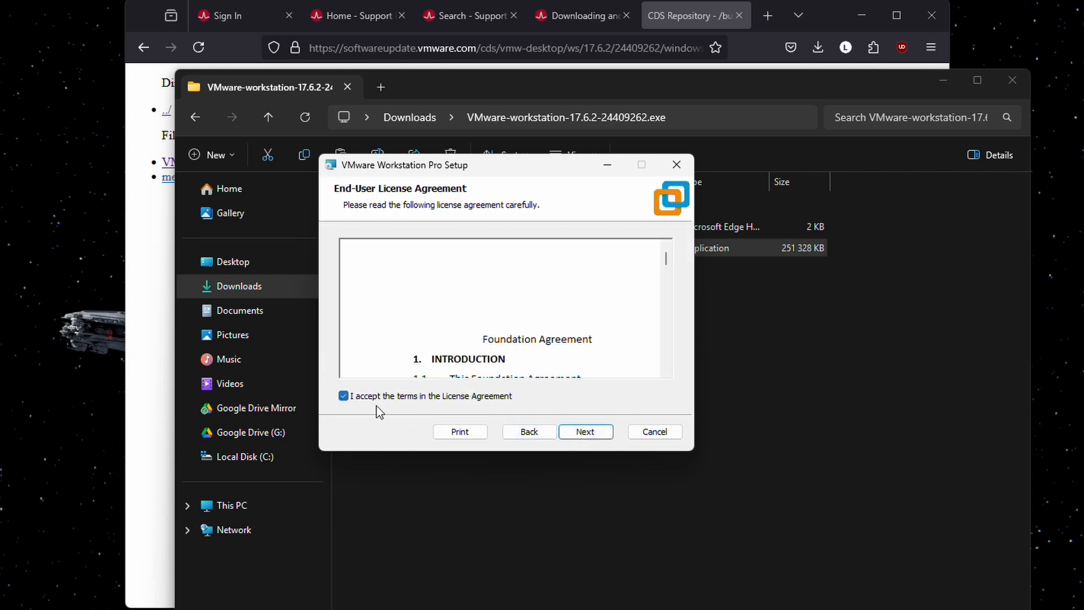
left_click(584, 439)
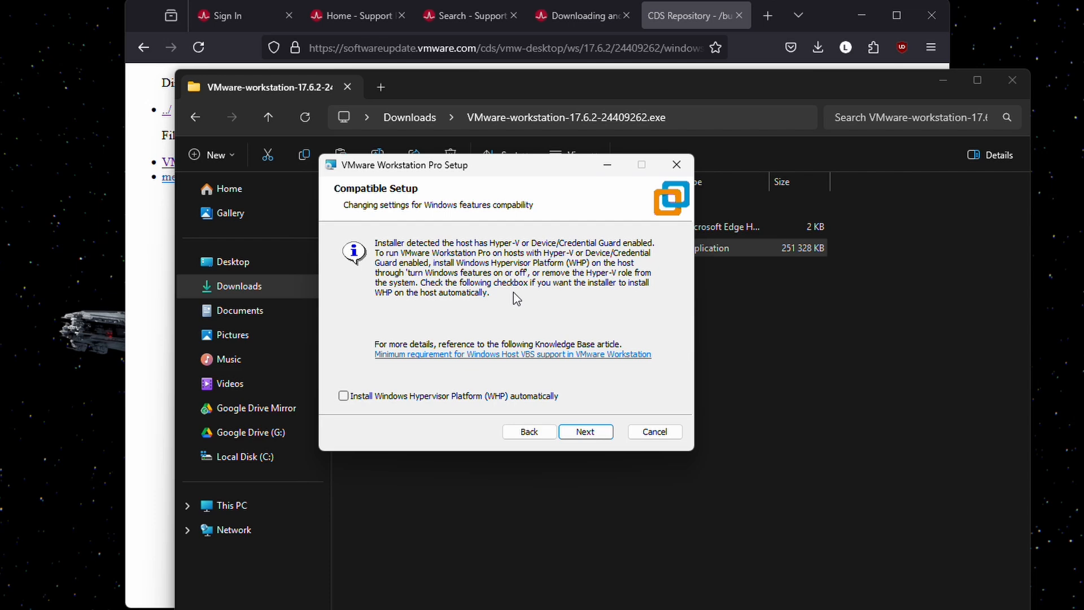
left_click(343, 396)
left_click(586, 432)
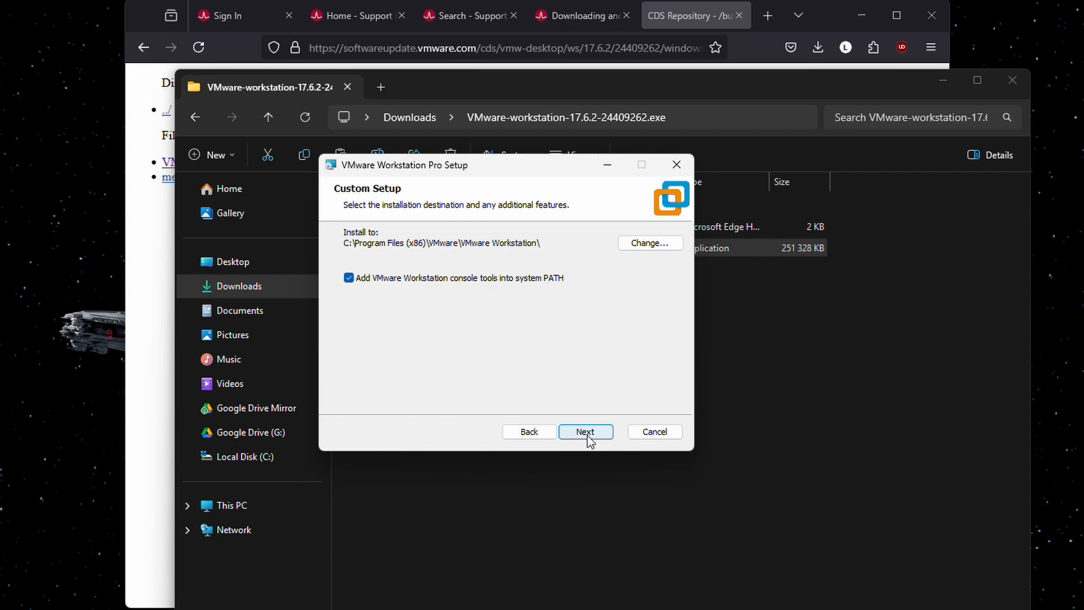
left_click(585, 432)
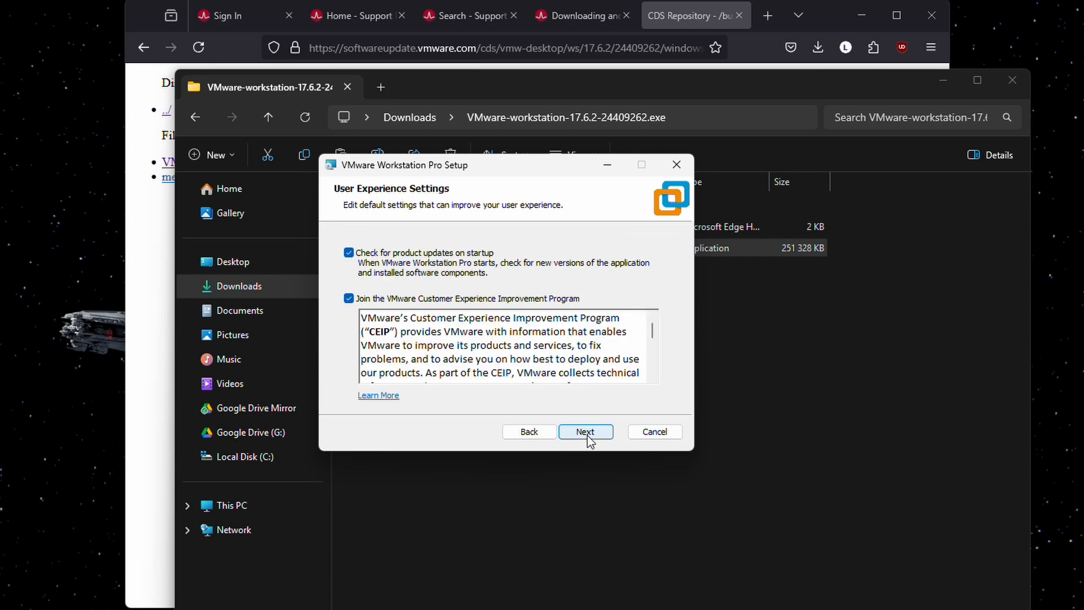
- Opt out of the Customer Experience Improvement Program, keep both shortcuts, install, and close the wizard
left_click(349, 299)
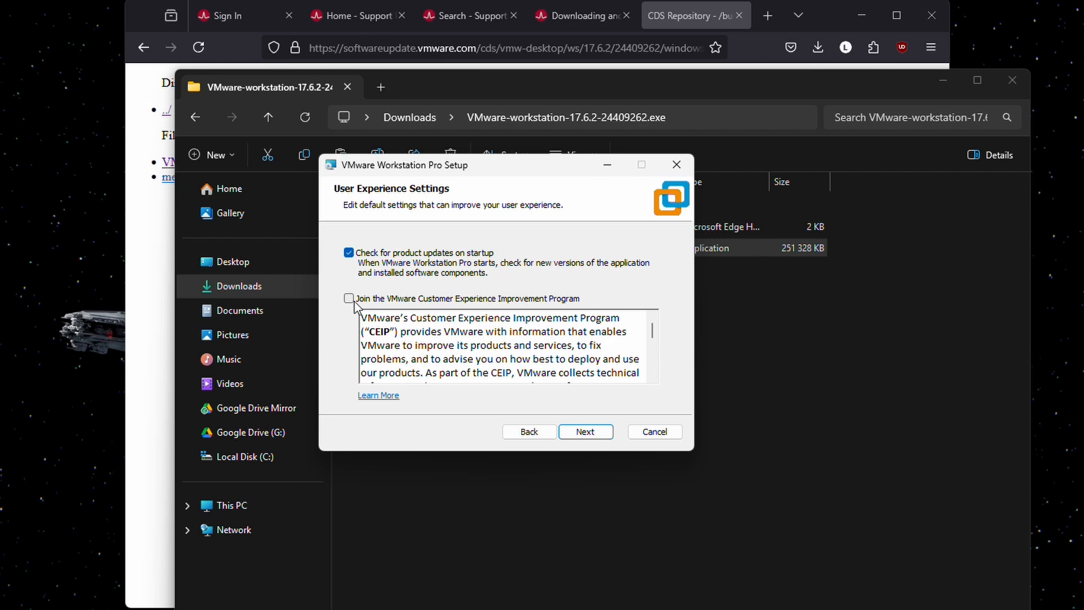
left_click(585, 431)
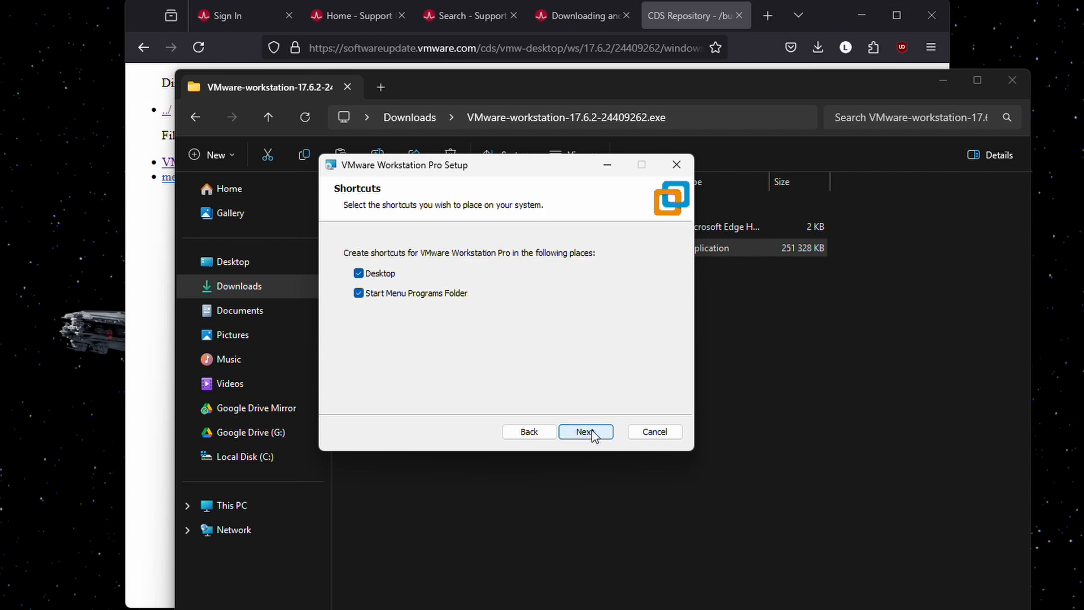
left_click(588, 432)
left_click(580, 433)
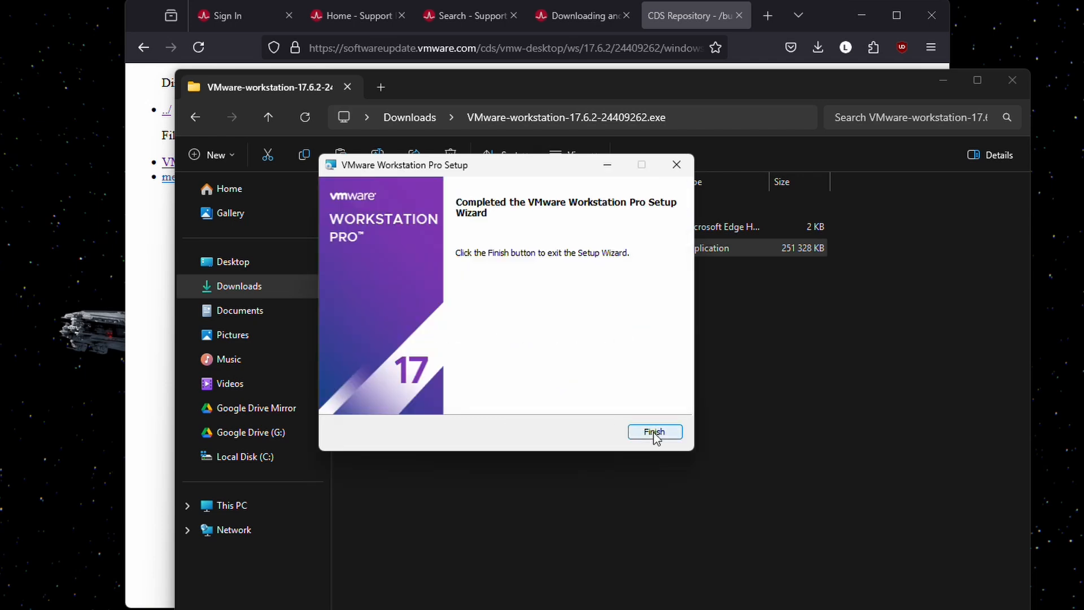
left_click(653, 431)
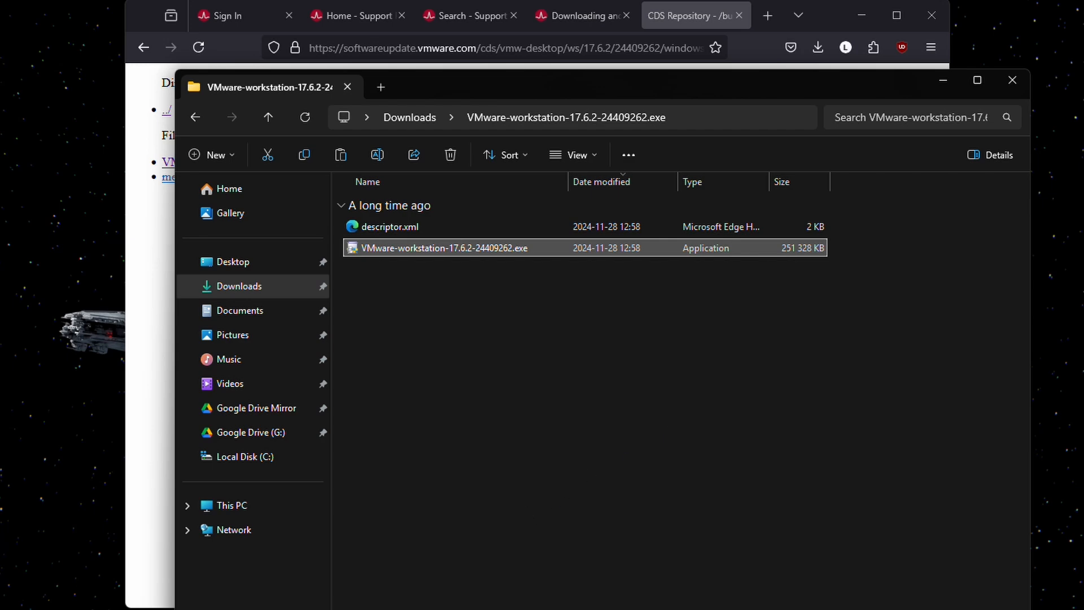
key("super")
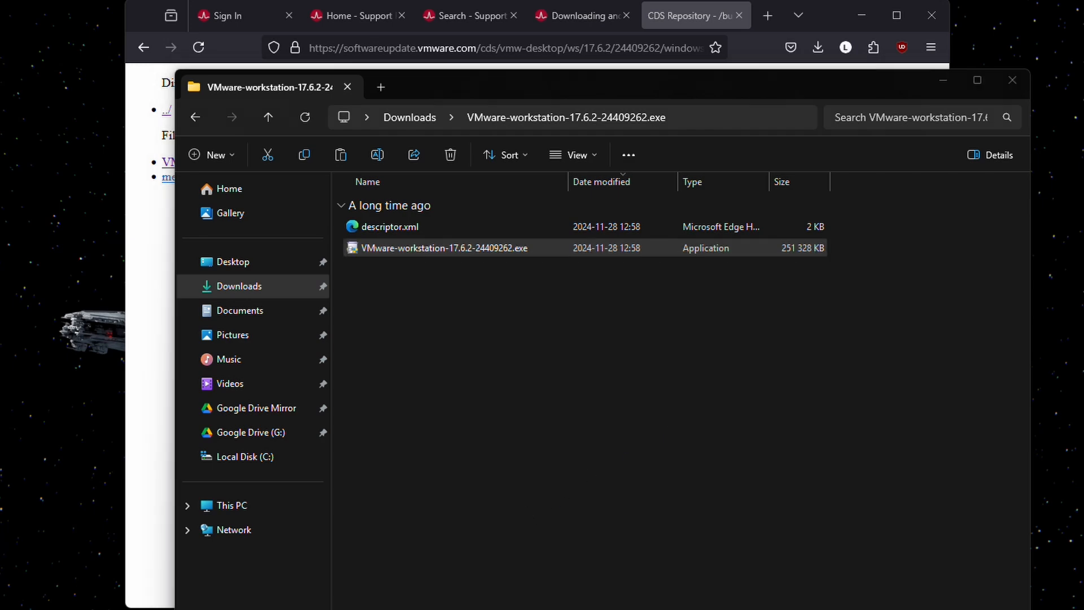
- Launch VMware Workstation Pro from its desktop shortcut and open Edit > Virtual Network Editor
left_click(954, 88)
left_click(866, 11)
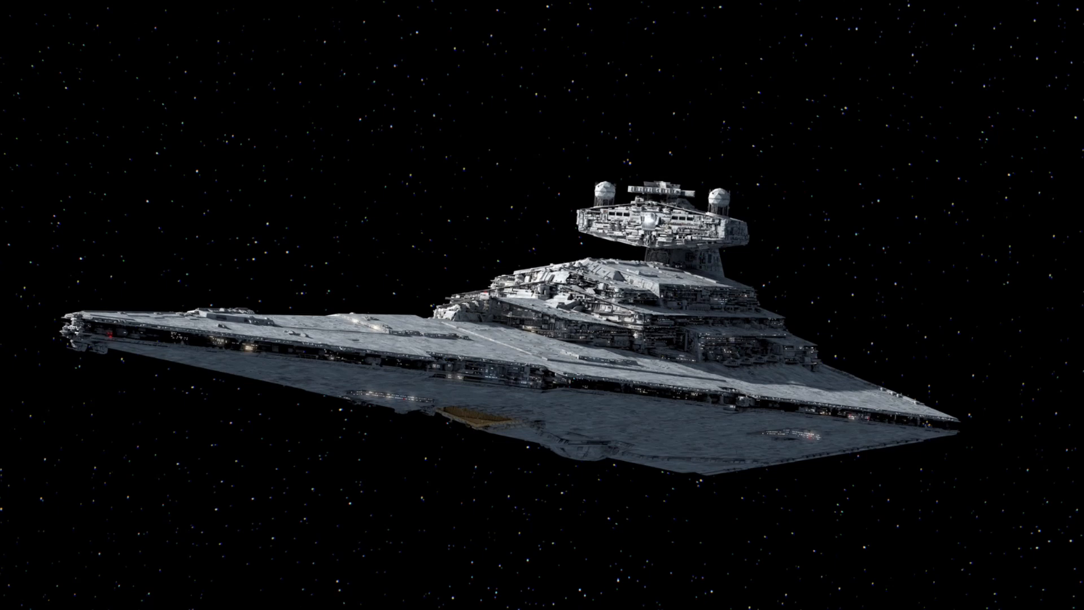
left_click_drag(158, 104, 524, 210)
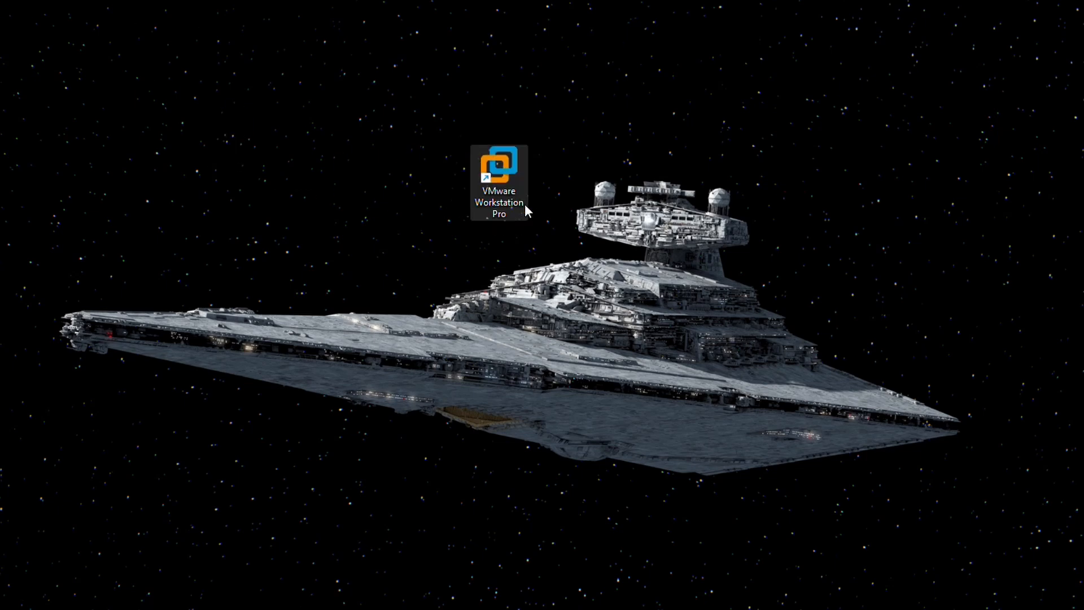
double_click(500, 178)
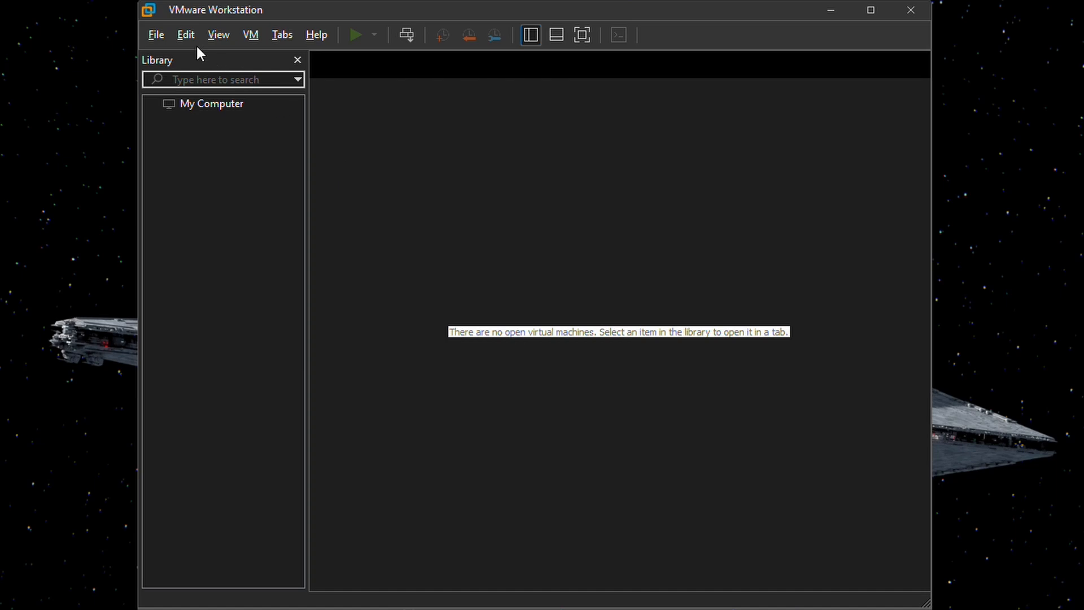
left_click(186, 35)
left_click(260, 121)
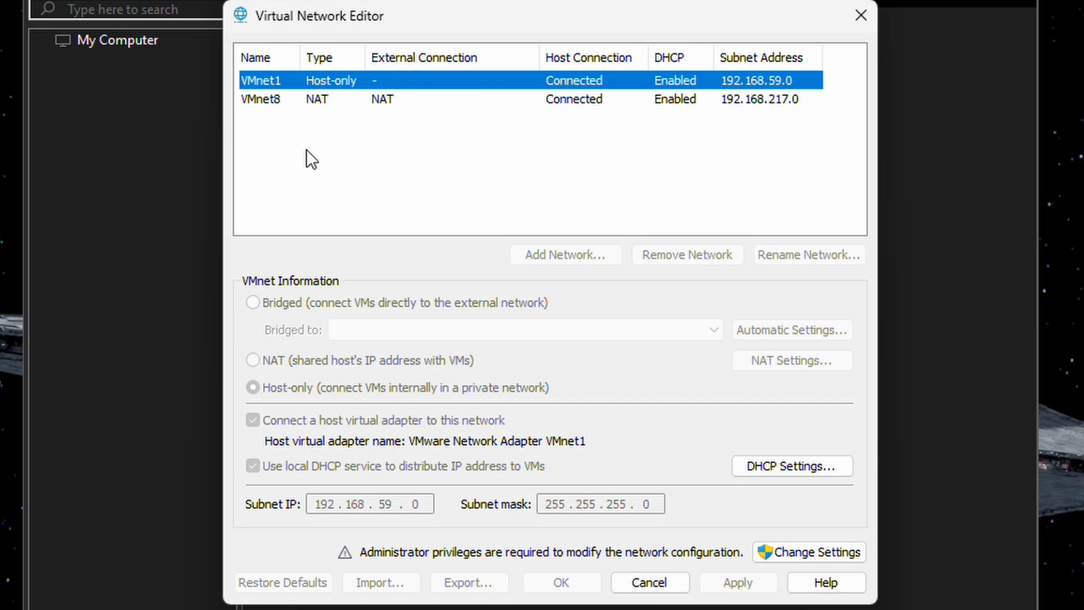
- Select VMnet8 and give the Virtual Network Editor administrator rights via Change Settings
left_click(265, 100)
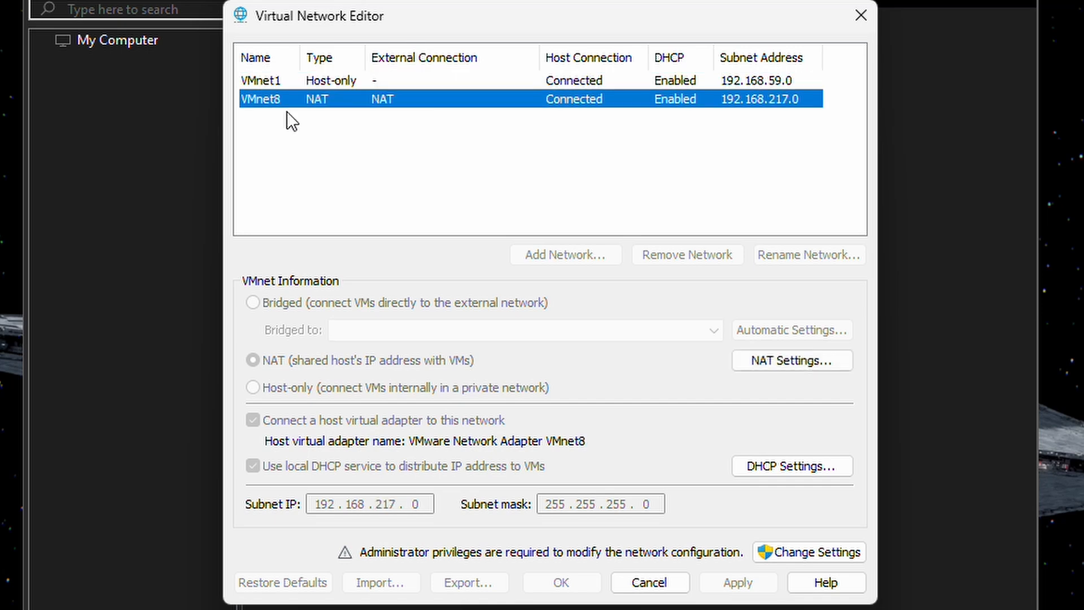
left_click(810, 556)
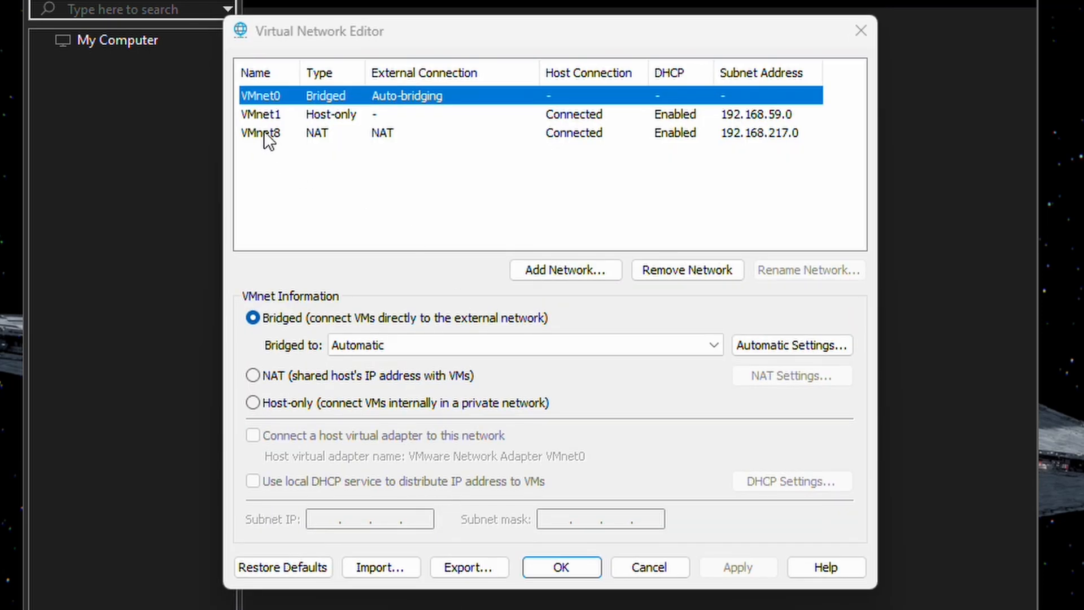
left_click(263, 133)
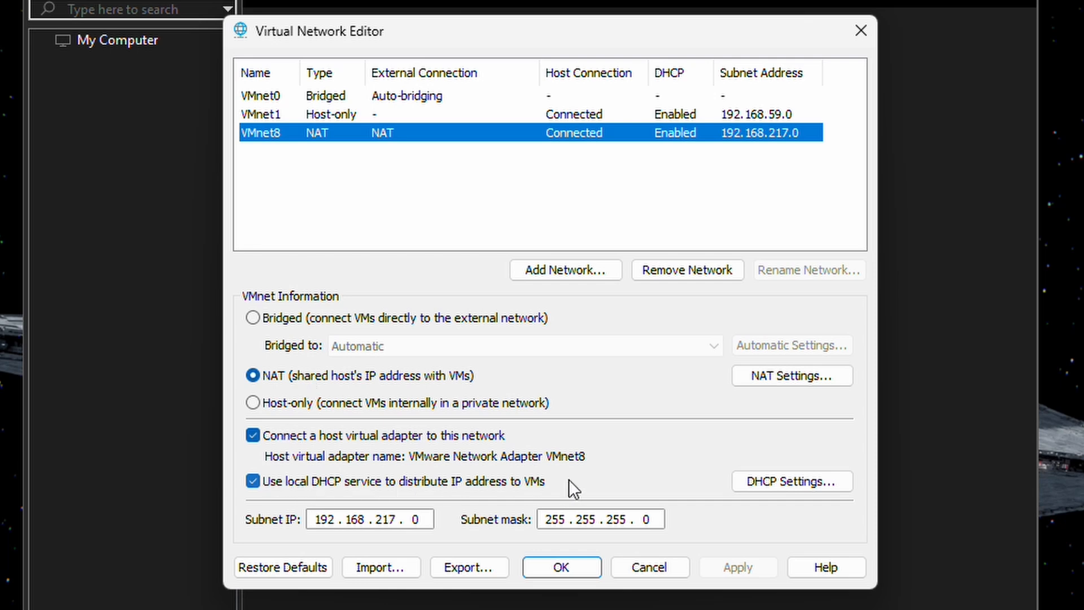
- Set VMnet8's subnet IP to 10.0.0.0 and its NAT gateway IP to 10.0.0.2
double_click(334, 523)
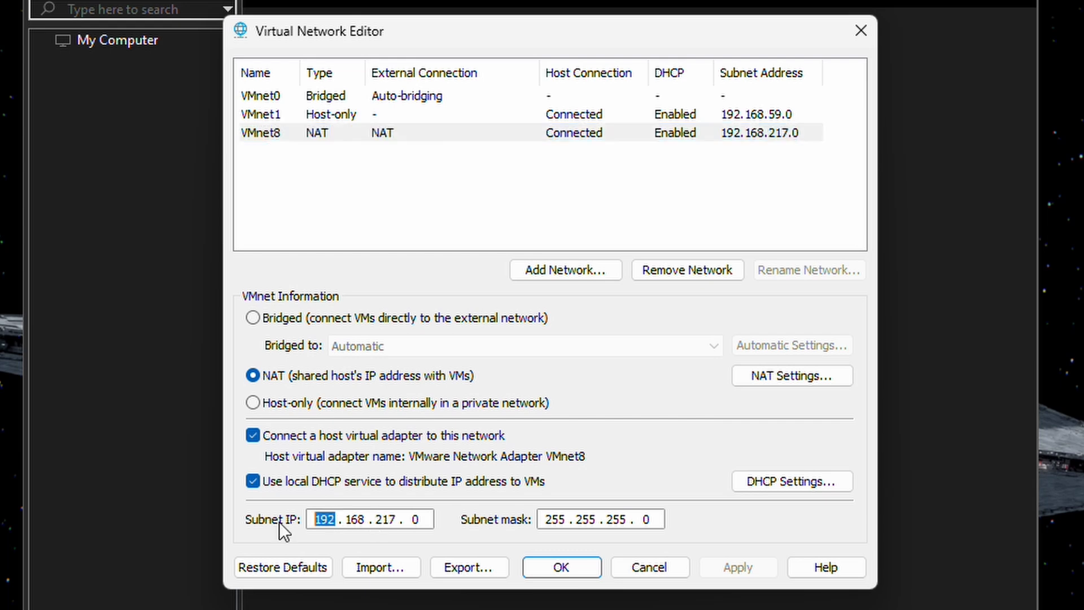
type("10")
key("period")
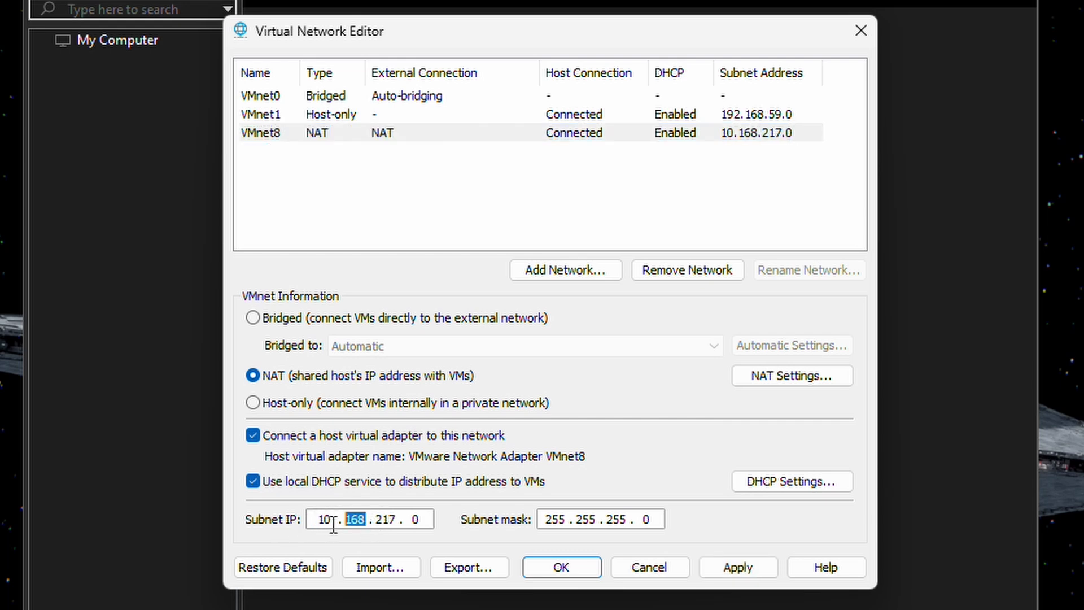
type("0")
key("period")
type("0")
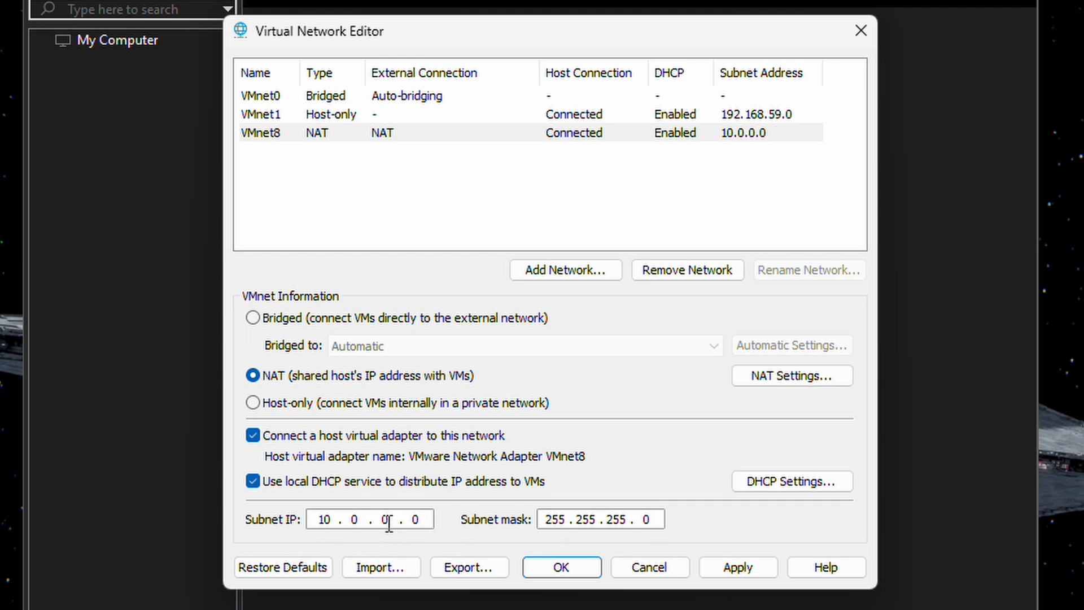
double_click(414, 519)
left_click(792, 381)
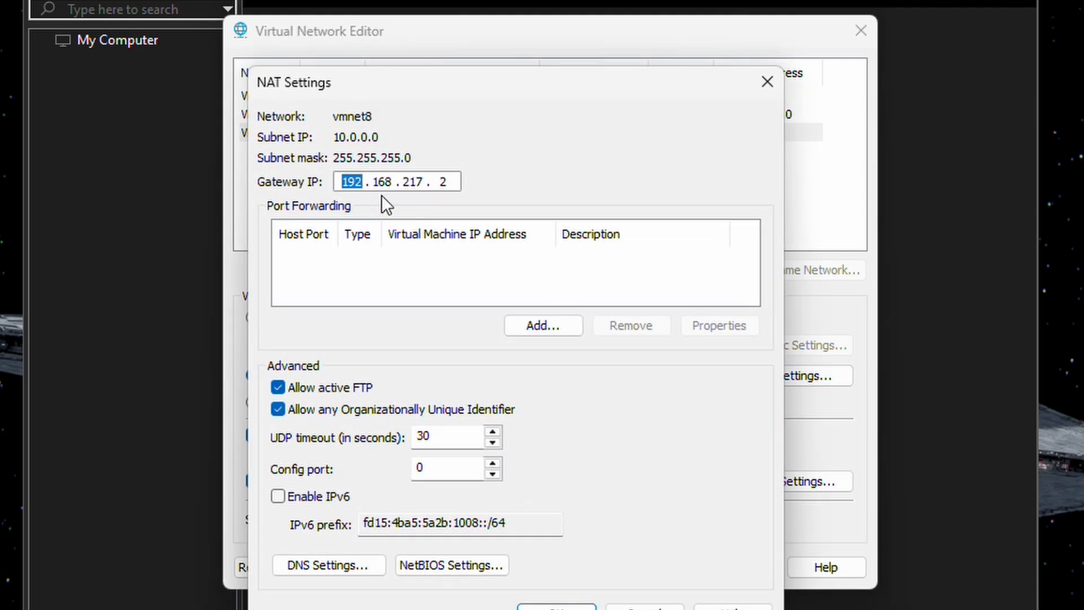
type("10 . 0 . 0")
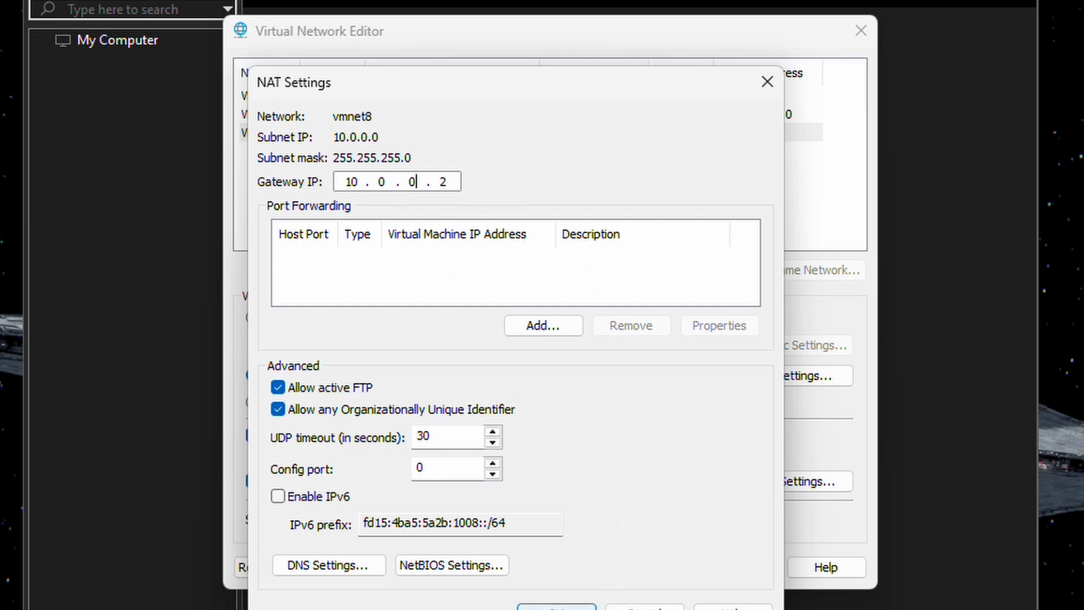
left_click(556, 607)
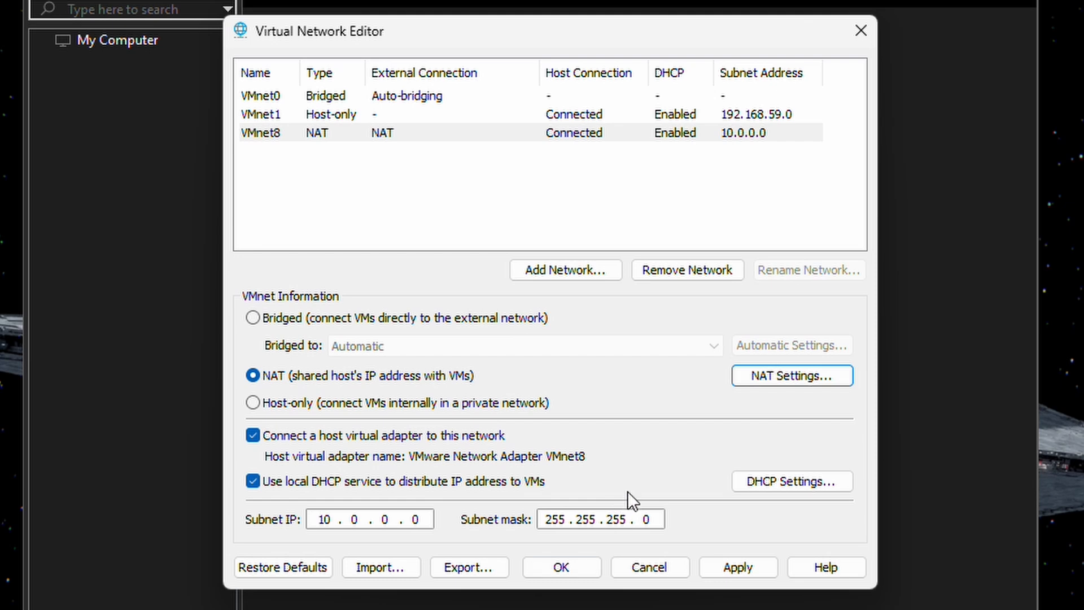
- In VMnet8's DHCP Settings, set starting IP 10.0.0.100 and ending IP 10.0.0.254
left_click(770, 482)
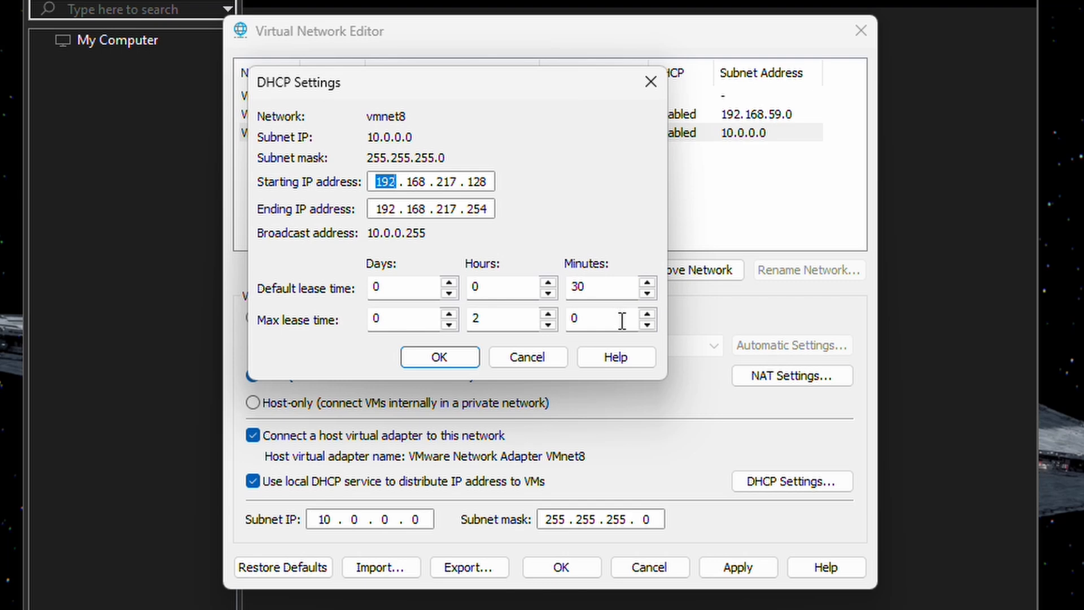
type("10")
double_click(427, 182)
type("0")
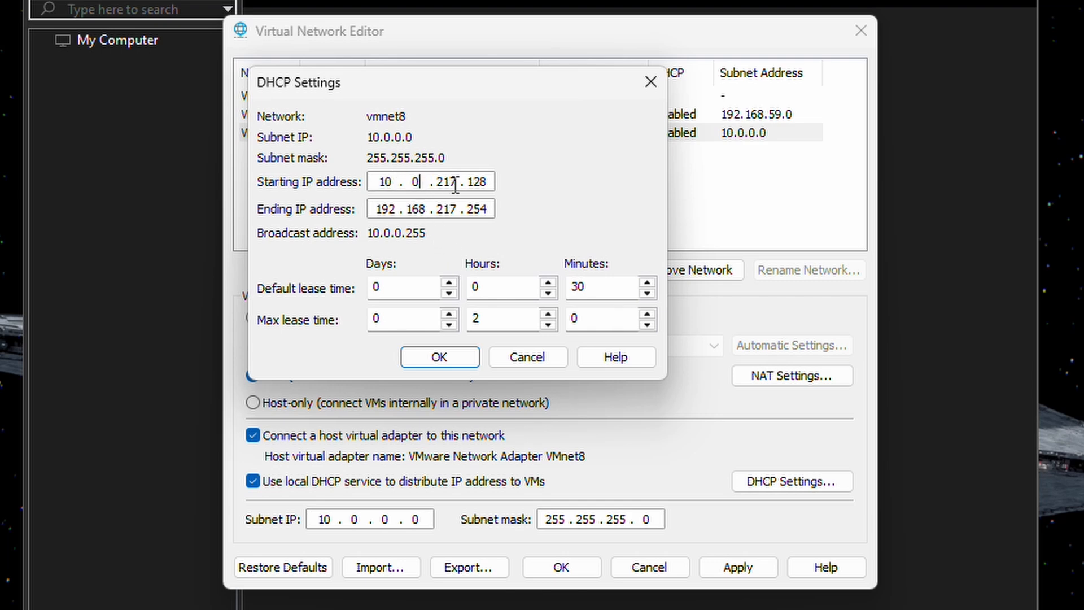
double_click(455, 182)
type("0")
key("period")
type("100")
double_click(401, 208)
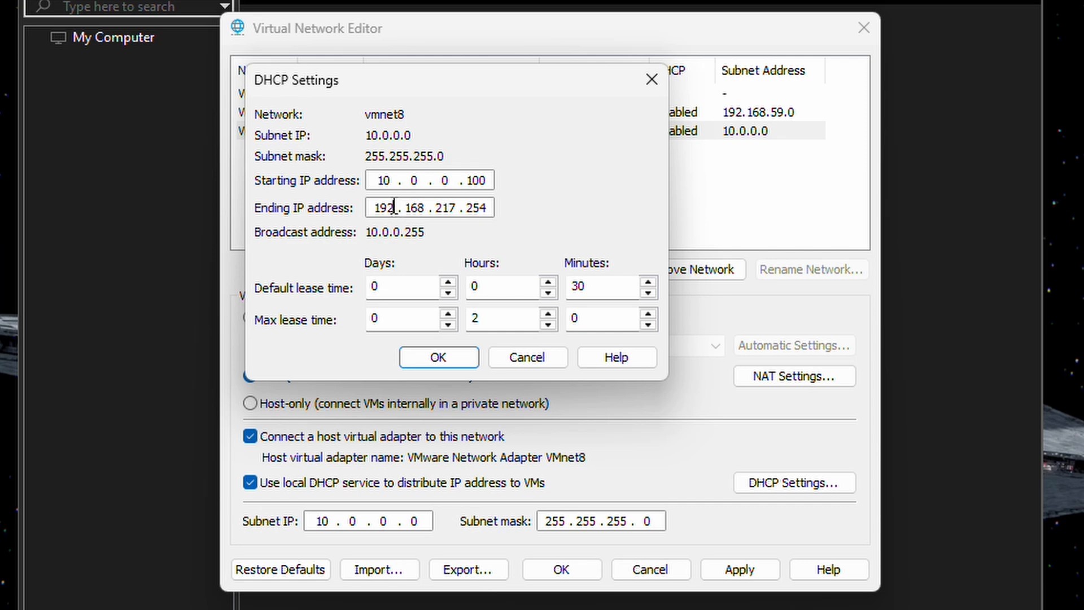
type("1")
type("0")
type("0 . ")
mouse_move(425, 208)
left_mouse_down()
mouse_move(402, 210)
mouse_move(430, 214)
left_mouse_up()
type("0")
left_click(439, 356)
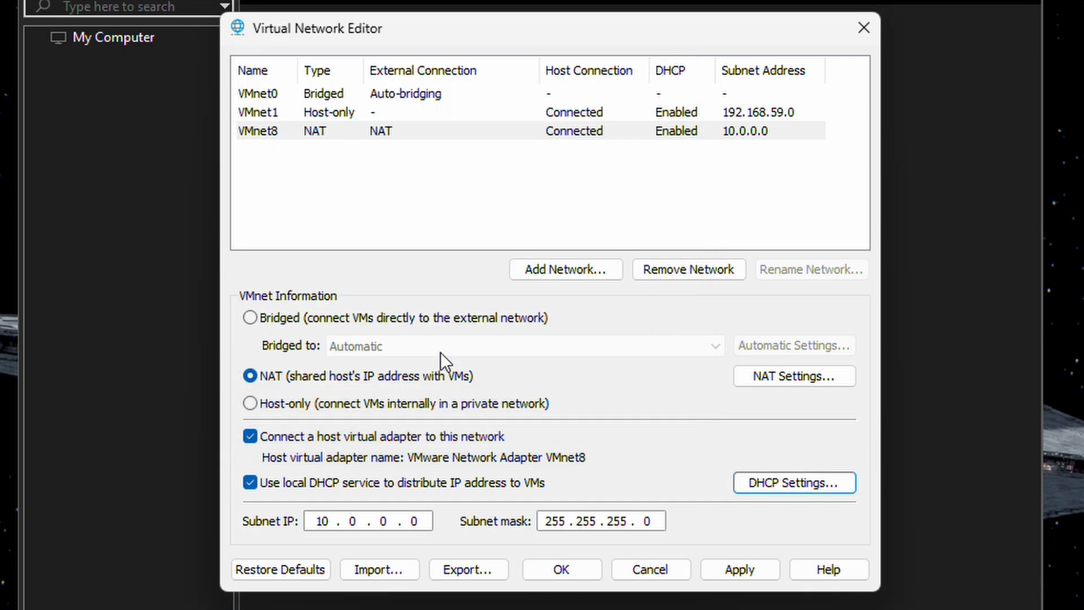
- Save the network configuration and start a Typical new virtual machine
left_click(571, 566)
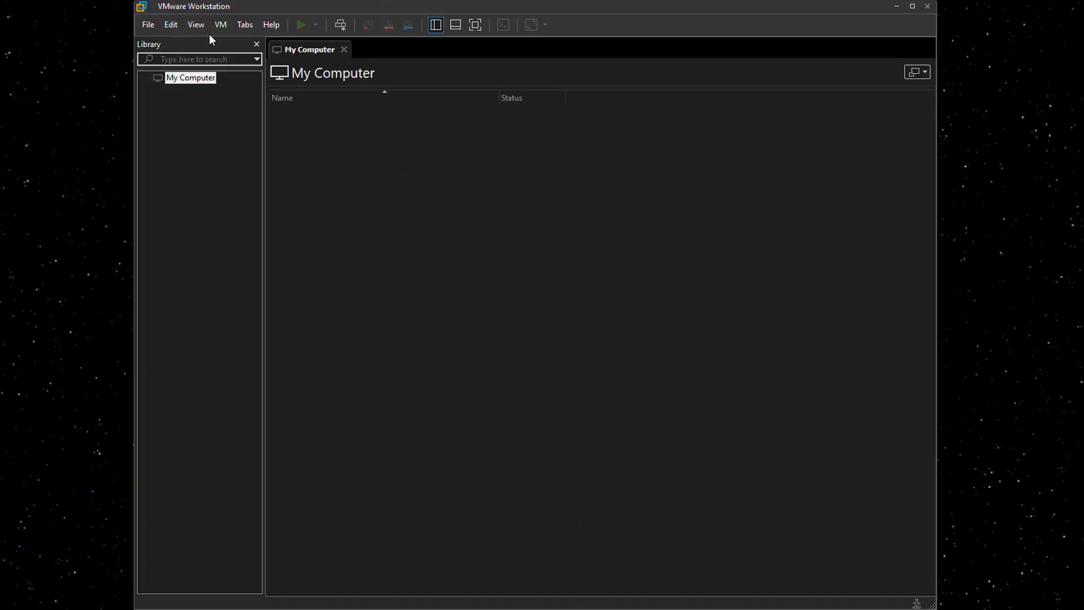
left_click(147, 25)
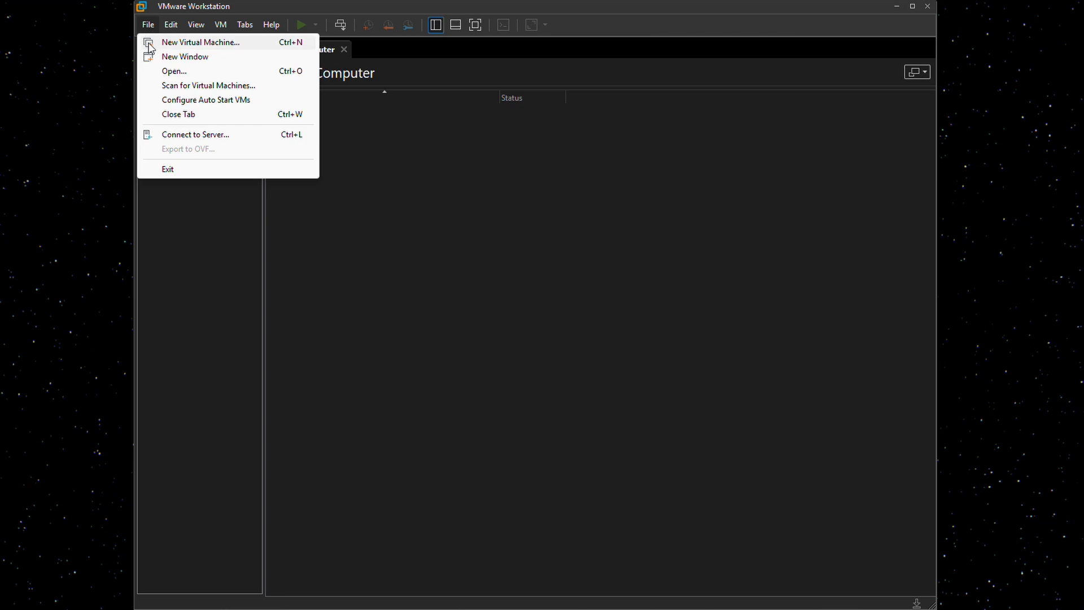
left_click(149, 44)
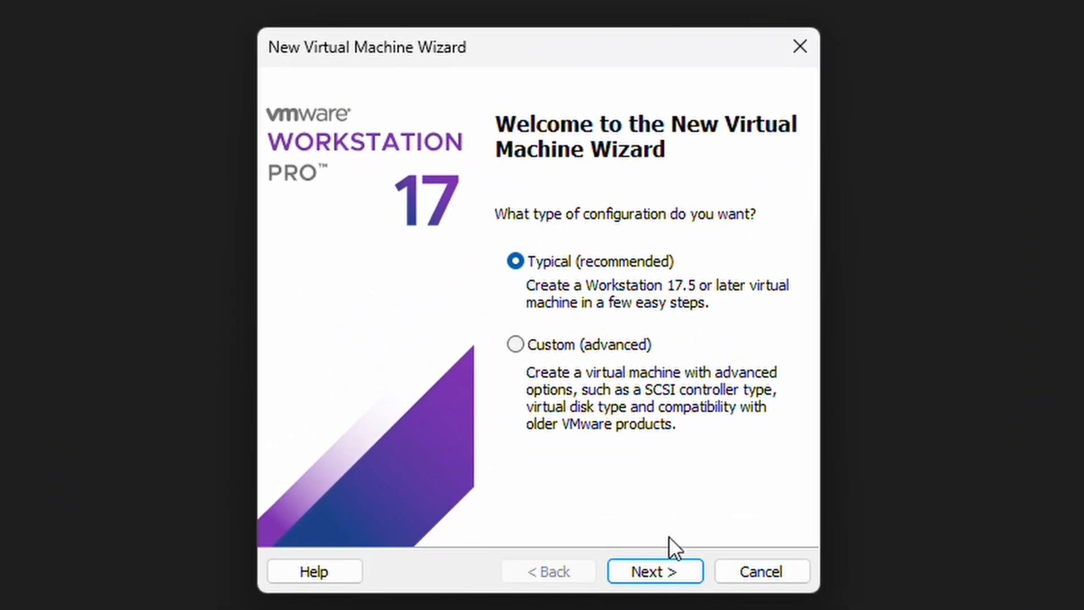
left_click(658, 567)
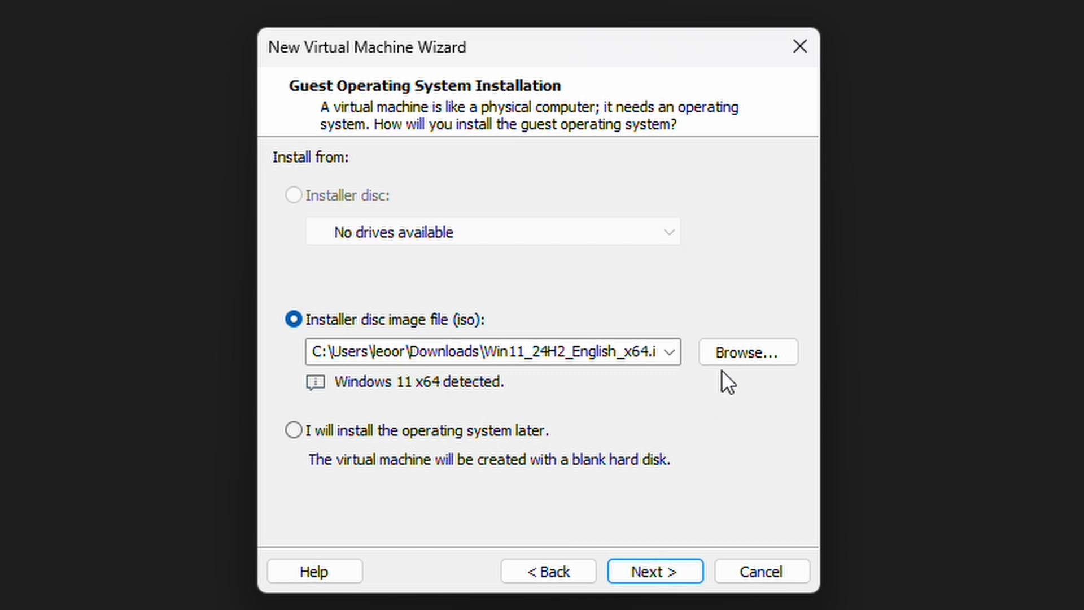
- Use Win11_24H2_English_x64.iso as the installer disc image and continue to naming
left_click(723, 356)
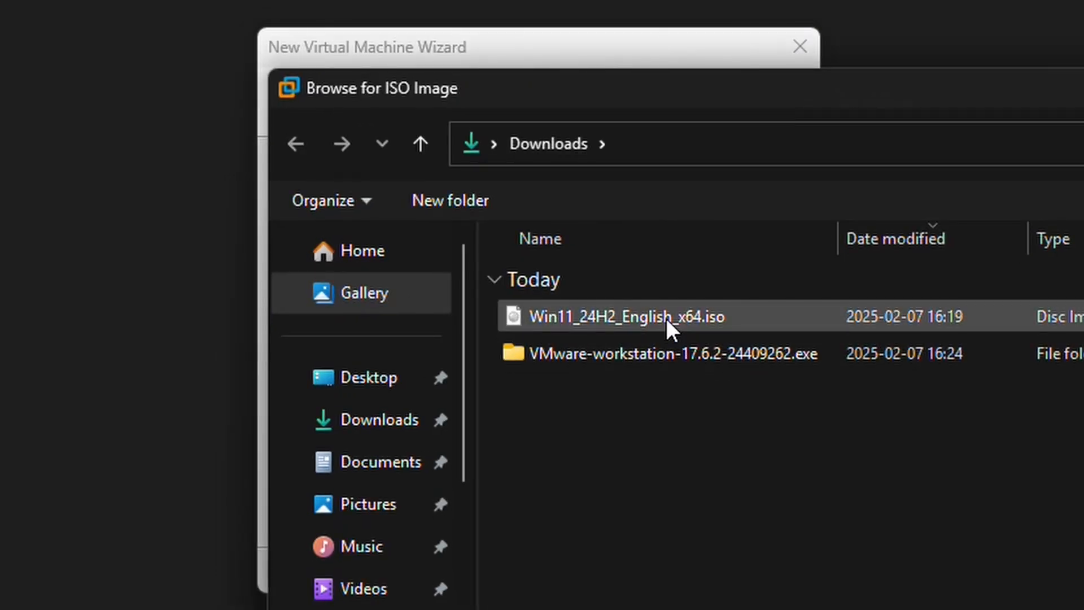
double_click(666, 319)
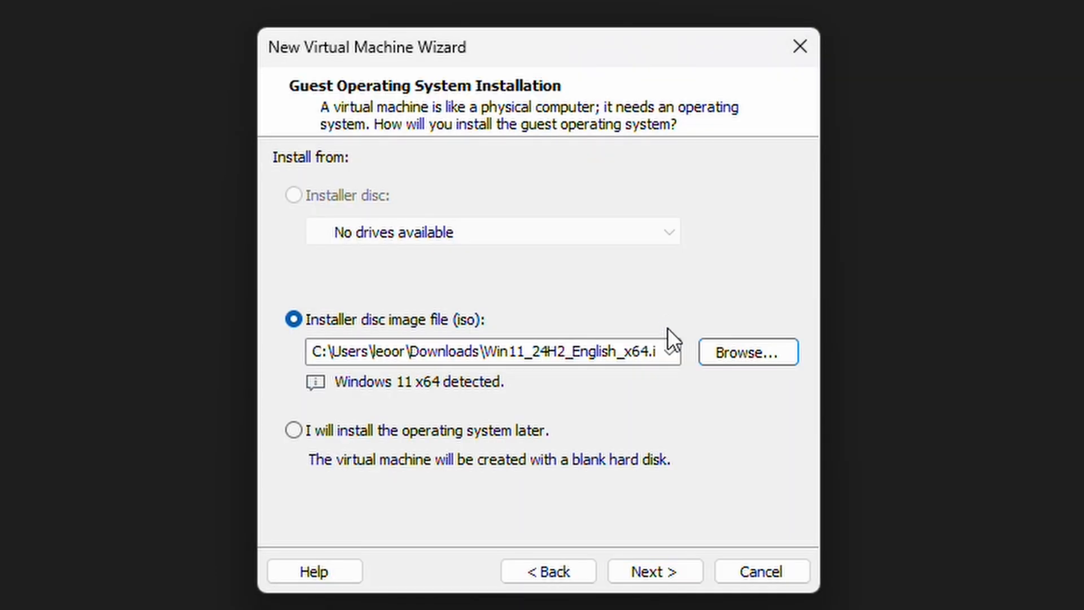
left_click(675, 565)
left_click(421, 189)
- Shorten the VM name to 'Windows 11', then enter and confirm the encryption password
key("BackSpace")
key("BackSpace")
key("BackSpace")
key("BackSpace")
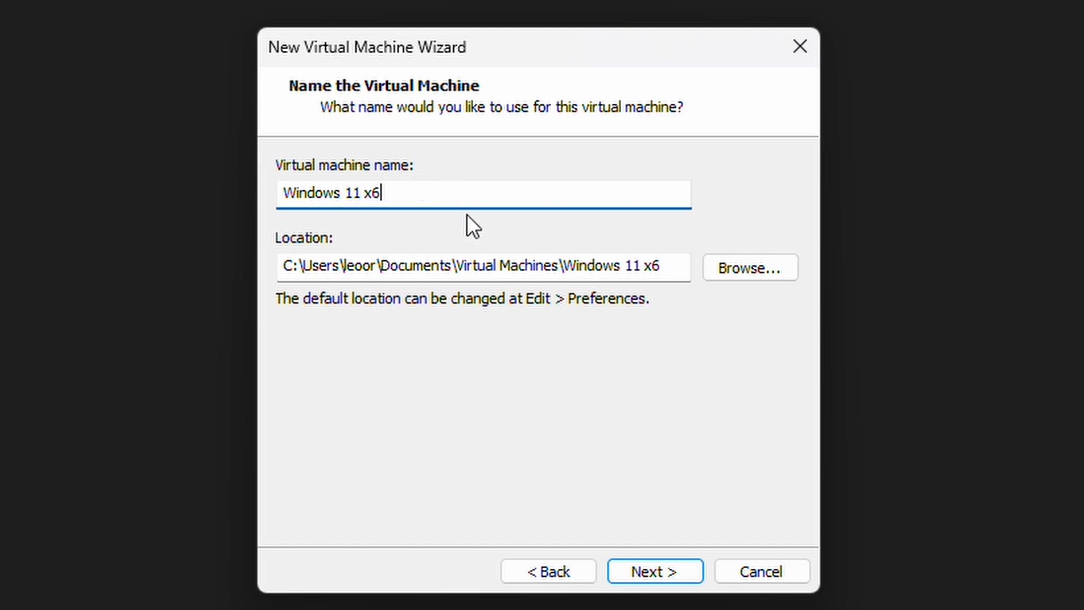
left_click(670, 561)
left_click(543, 428)
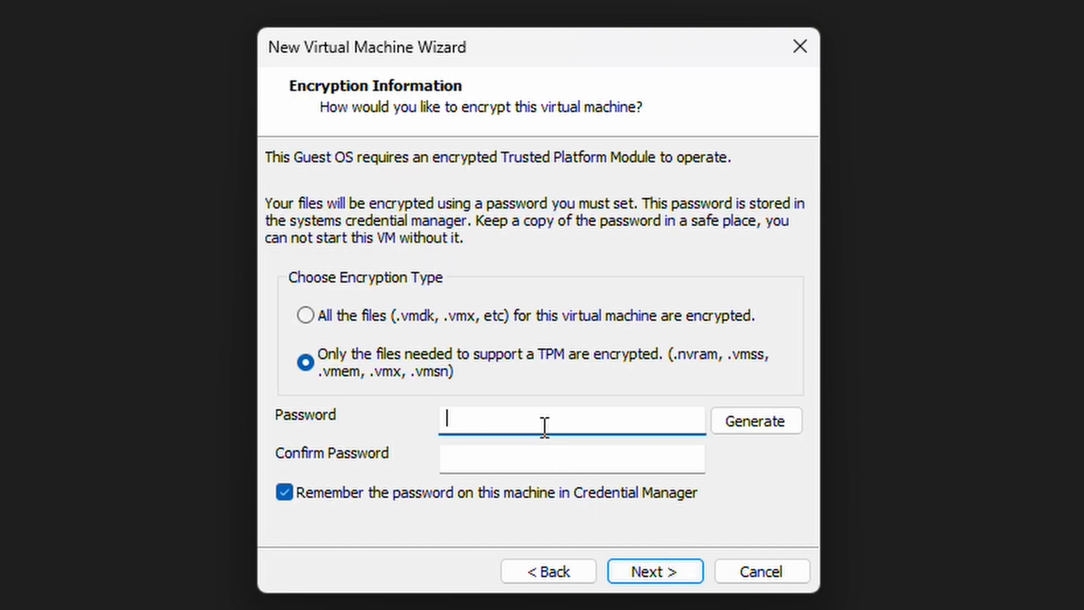
type("************")
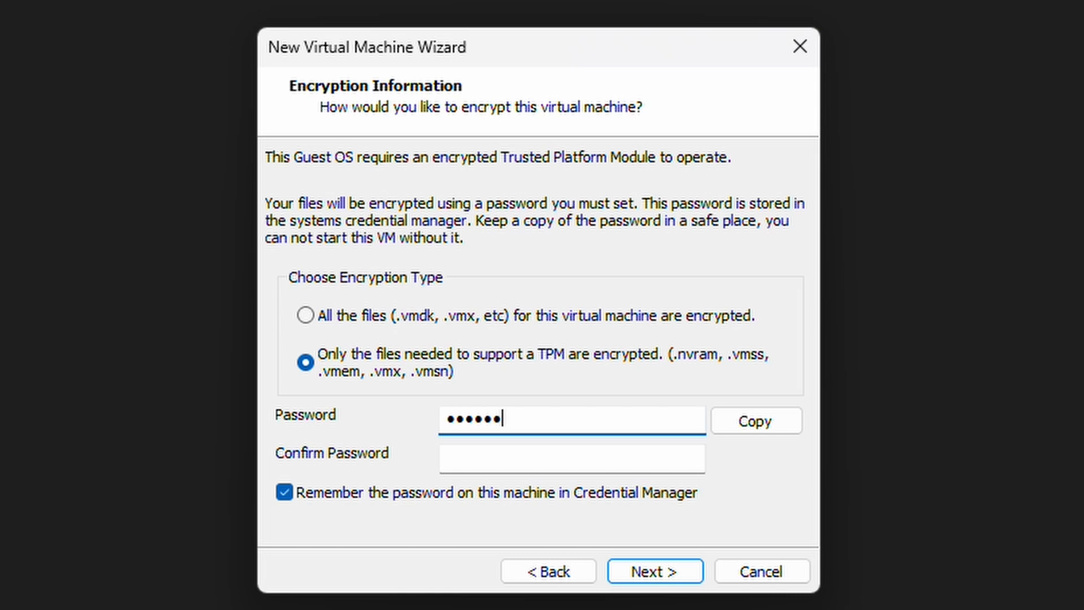
key("Tab")
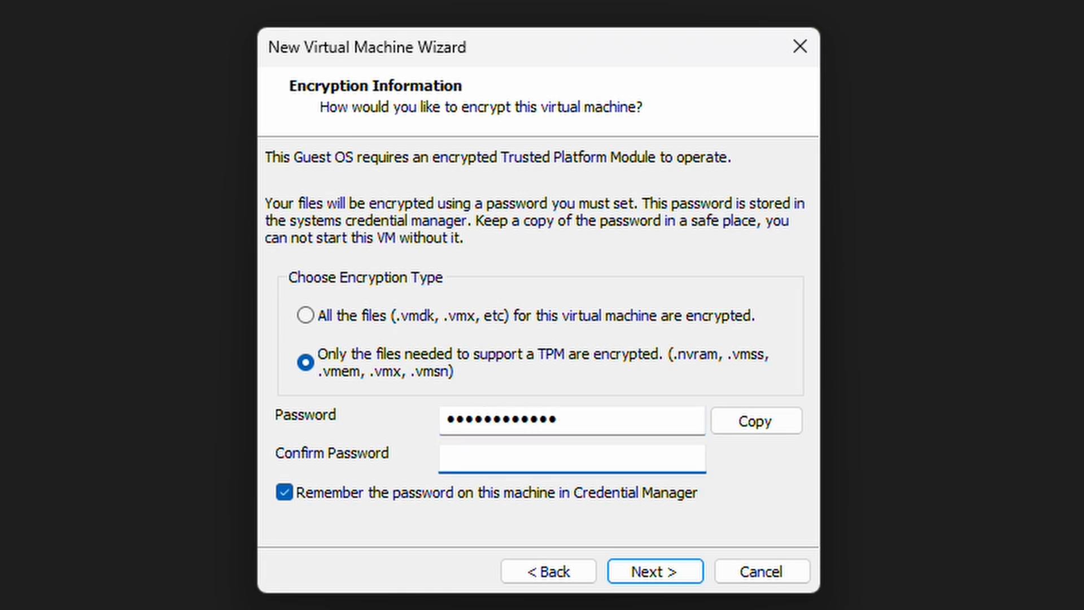
type("**********")
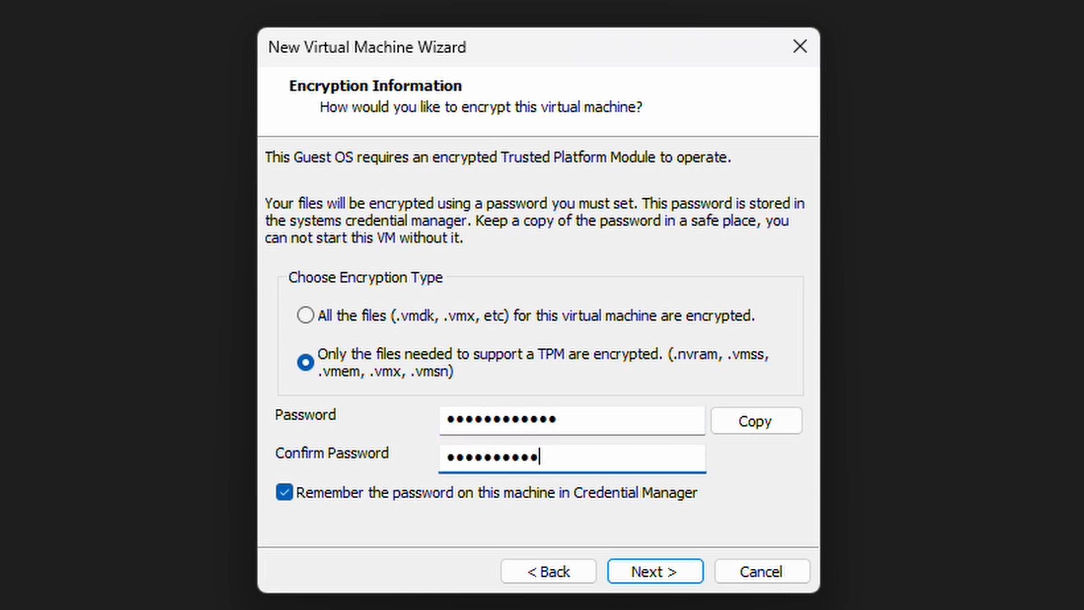
type("**")
- Store the 64 GB virtual disk as a single file and reach the summary
left_click(691, 570)
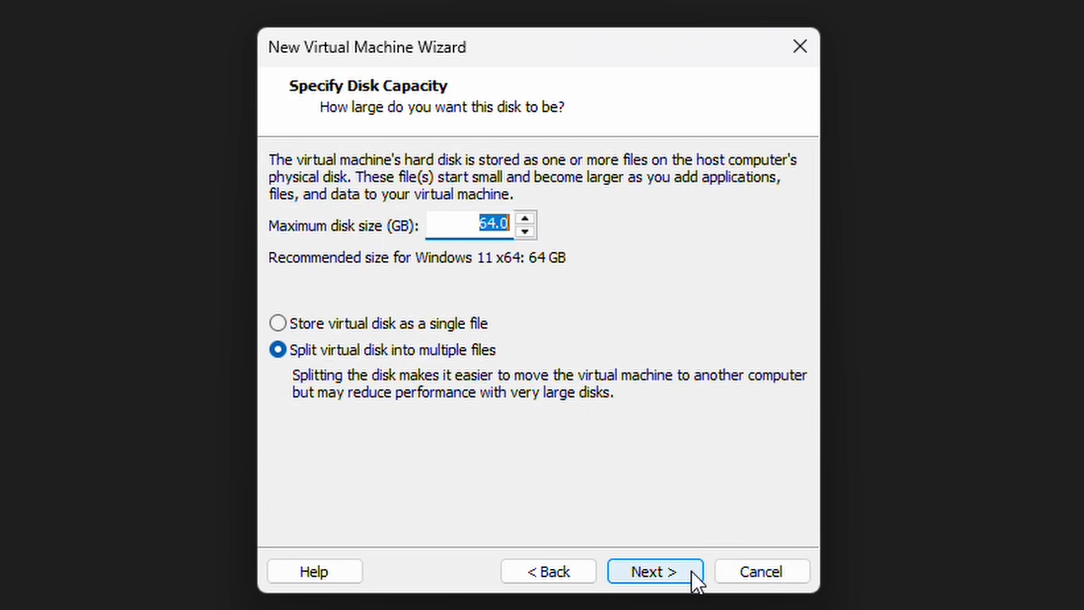
left_click(448, 323)
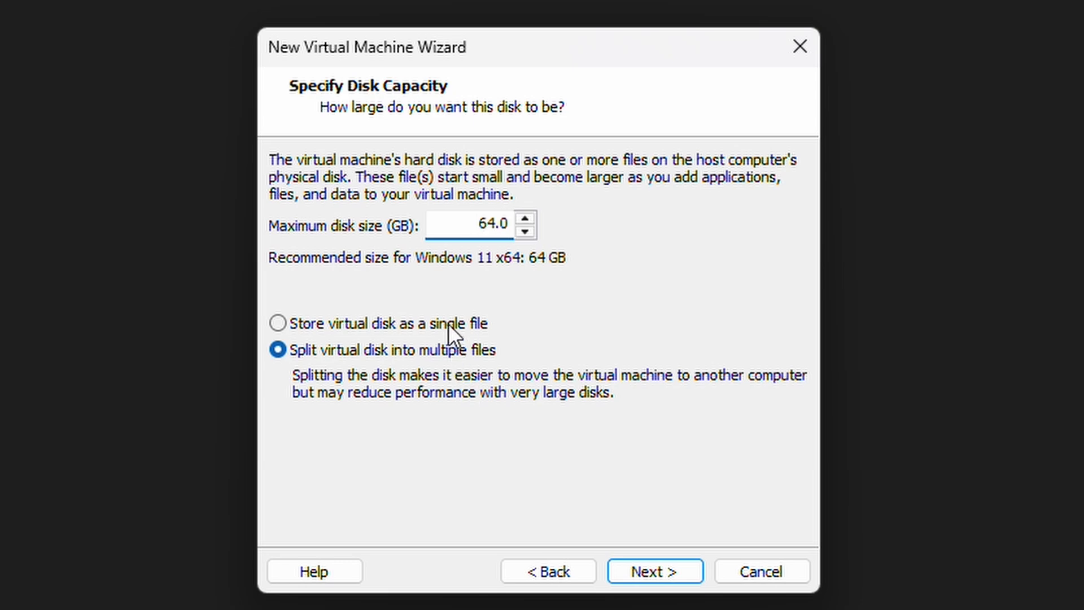
left_click(669, 574)
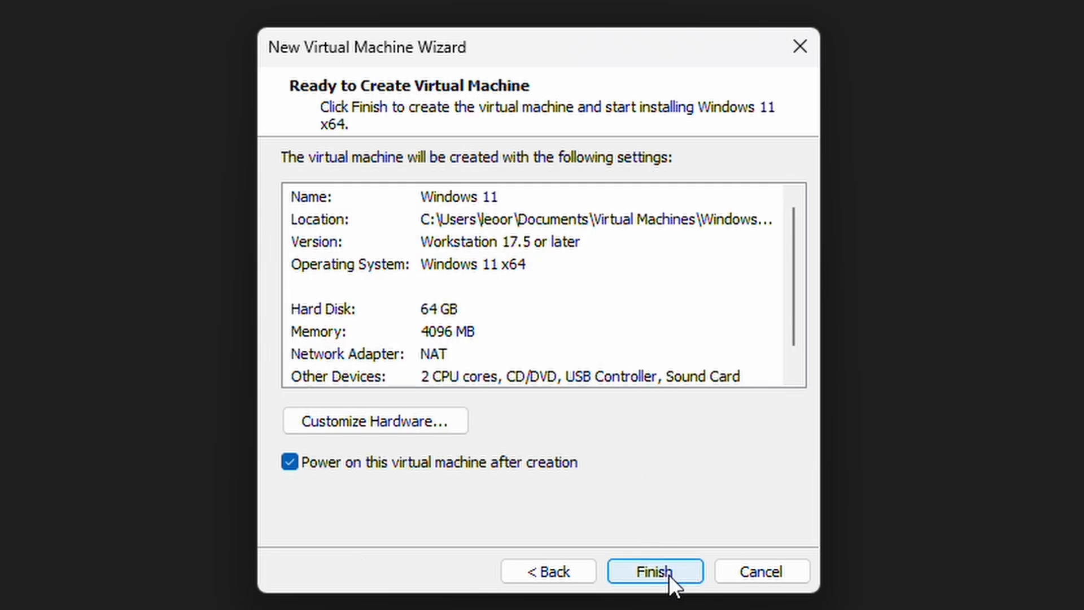
- In Customize Hardware, review the processor, CD/DVD, network, USB and sound card settings
left_click(369, 428)
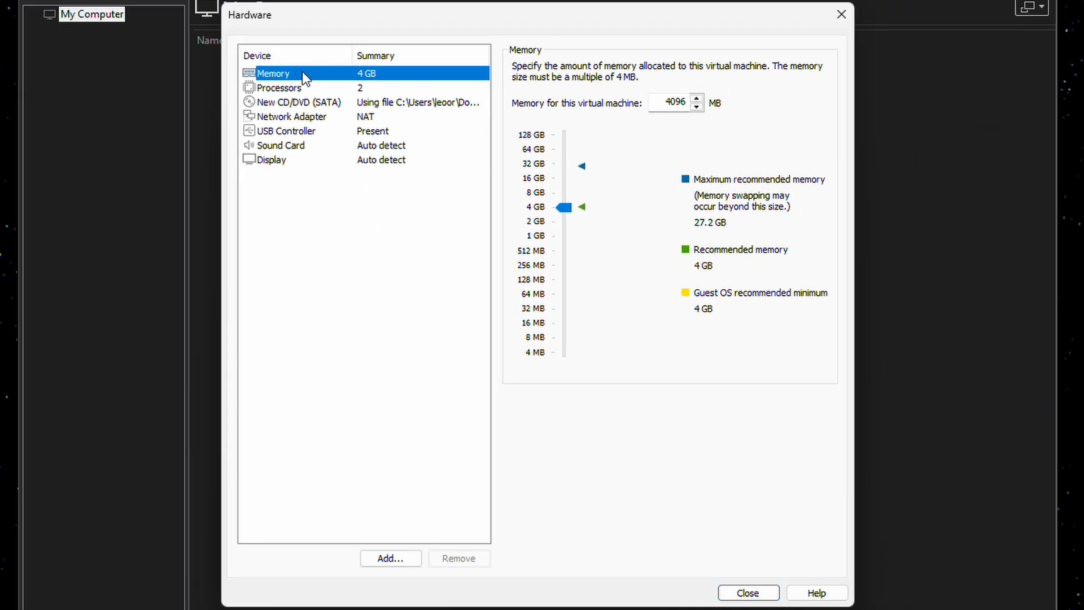
left_click(295, 88)
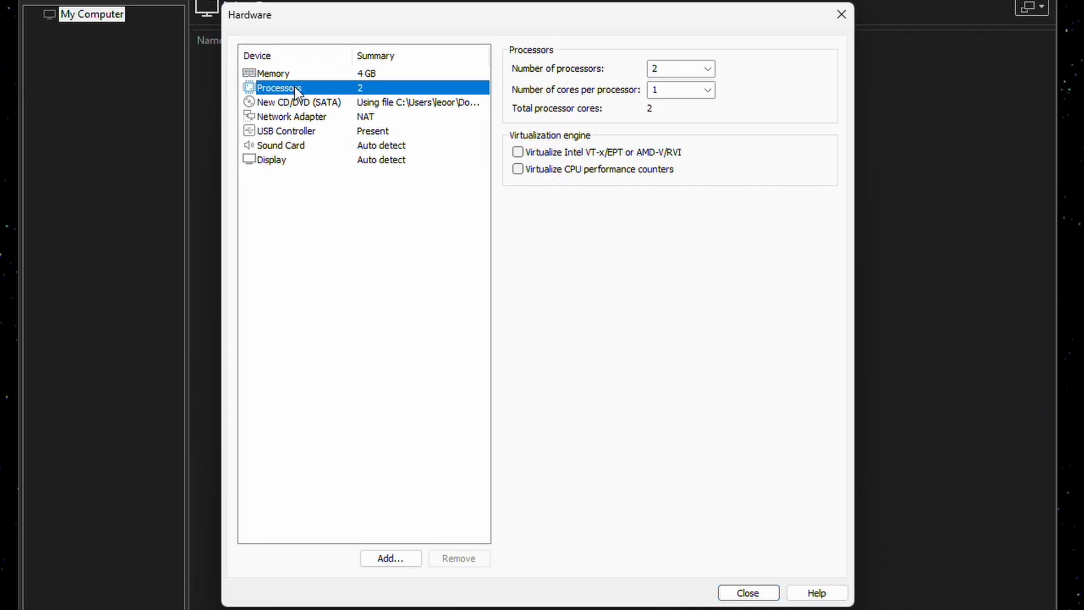
left_click(290, 101)
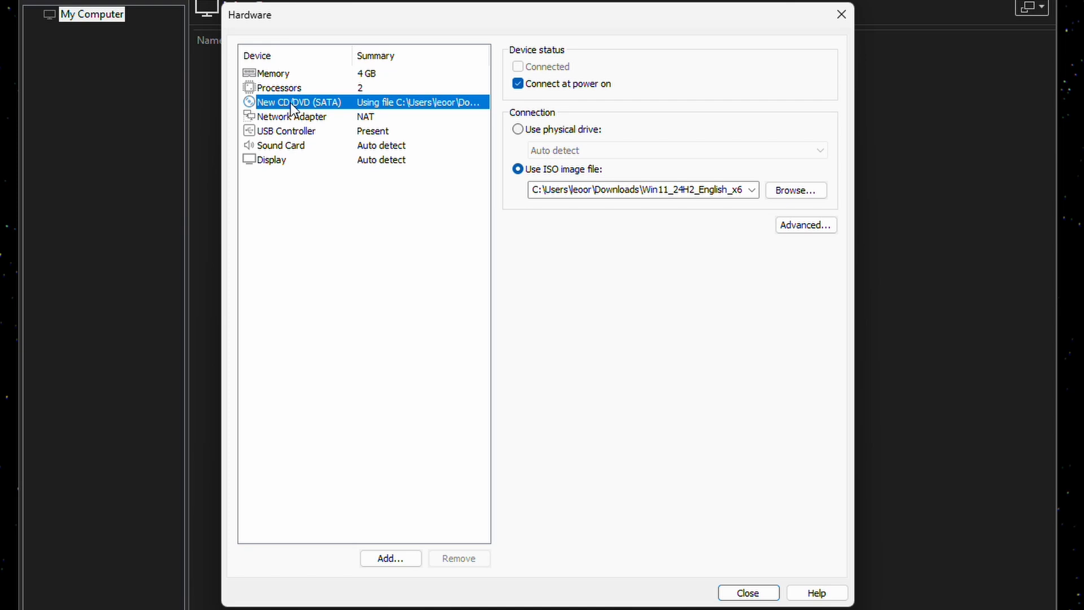
left_click(287, 116)
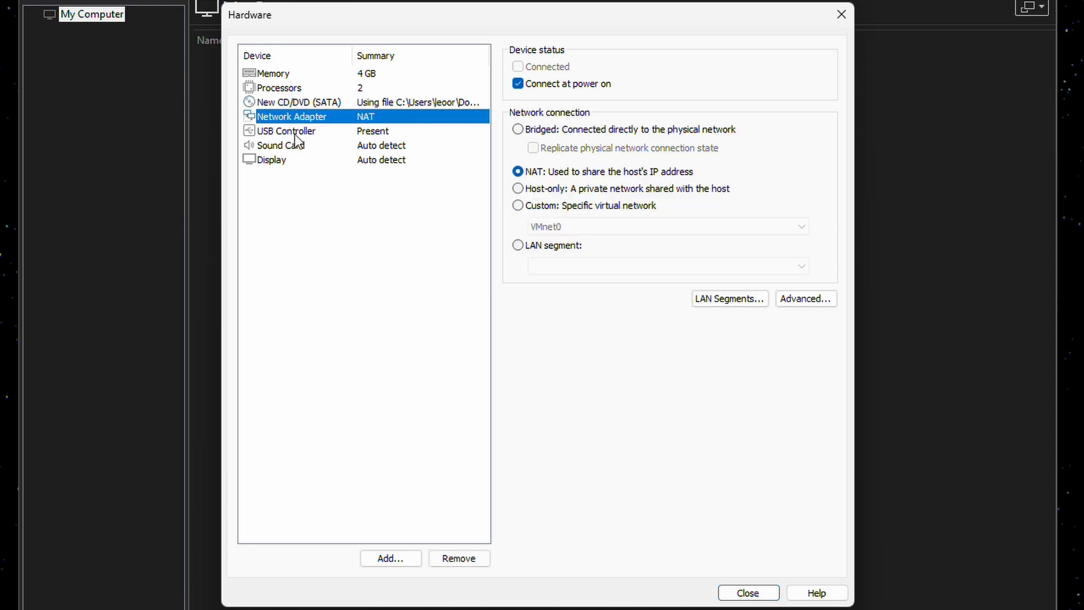
left_click(293, 132)
left_click(293, 144)
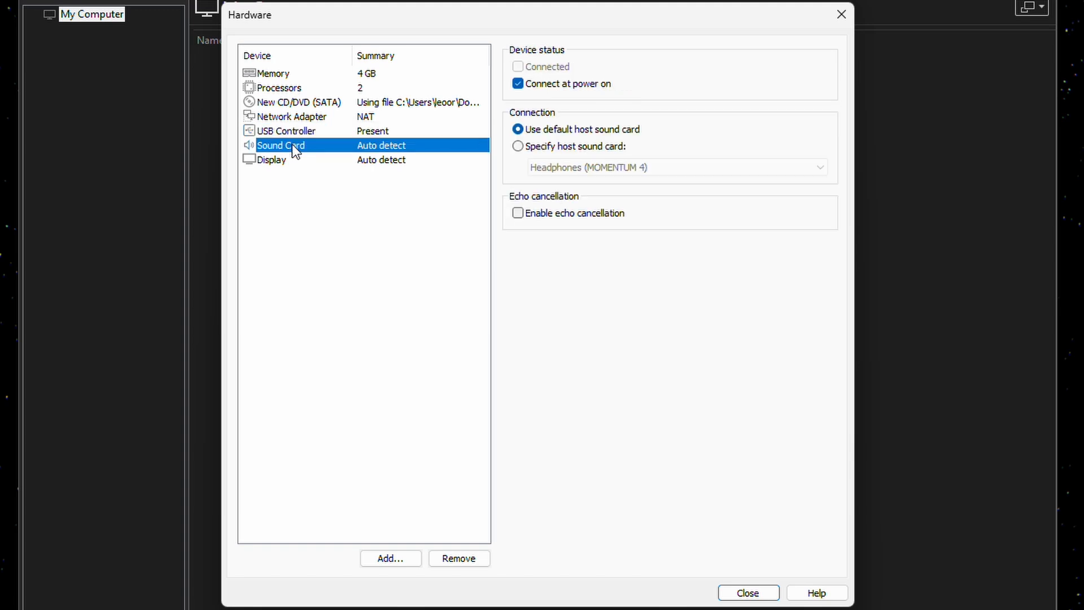
- Turn off the sound card's 'Connect at power on' and the display's 'Accelerate 3D graphics'
left_click(517, 84)
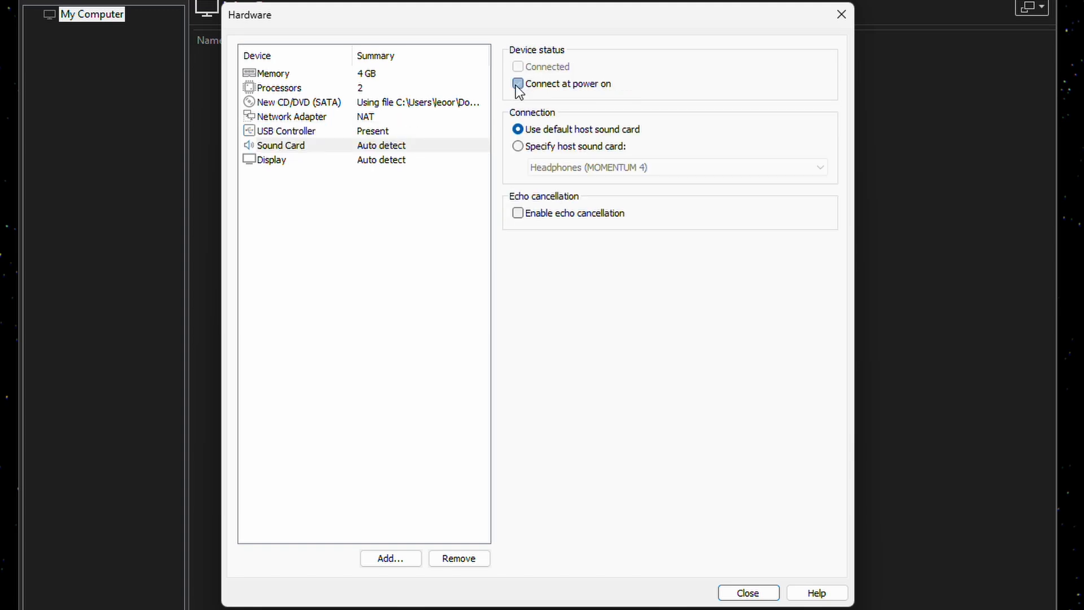
left_click(324, 161)
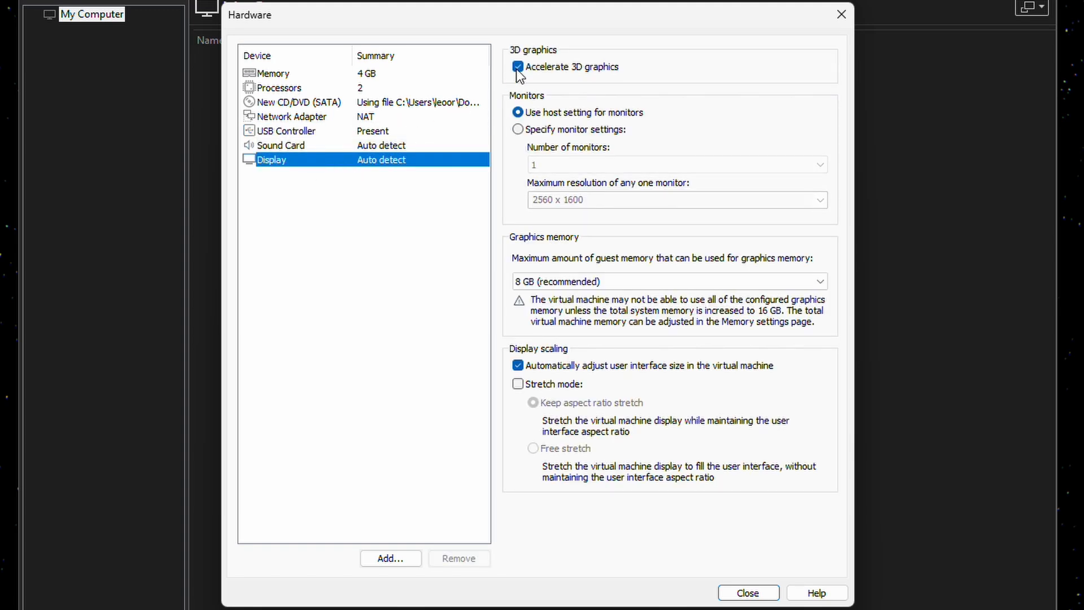
left_click(518, 68)
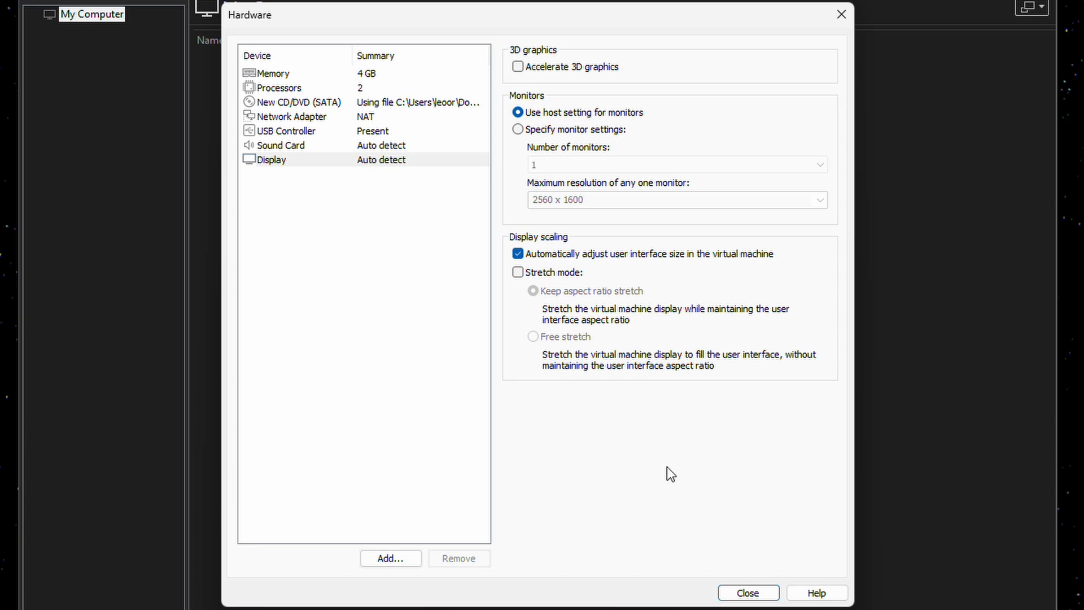
left_click(749, 593)
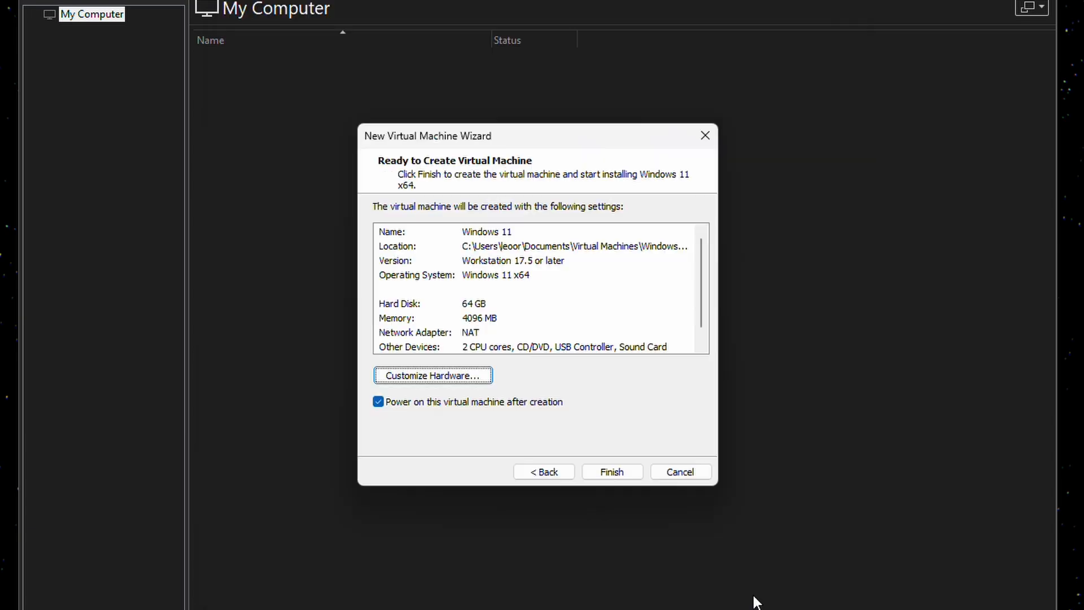
- Create the Windows 11 VM, power it on, and boot from the installer disc
left_click(609, 471)
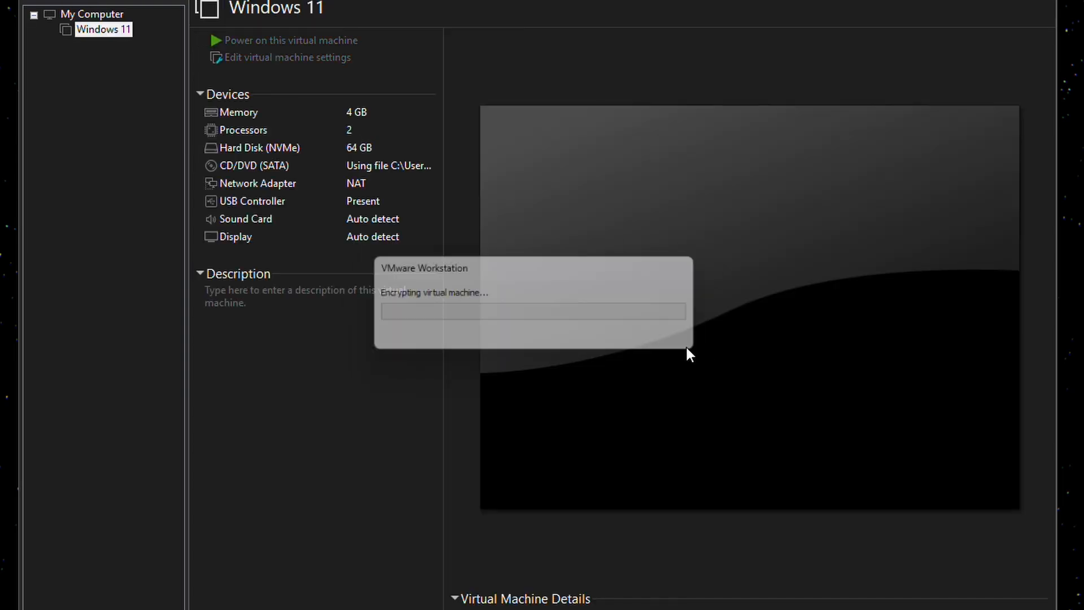
left_click(310, 39)
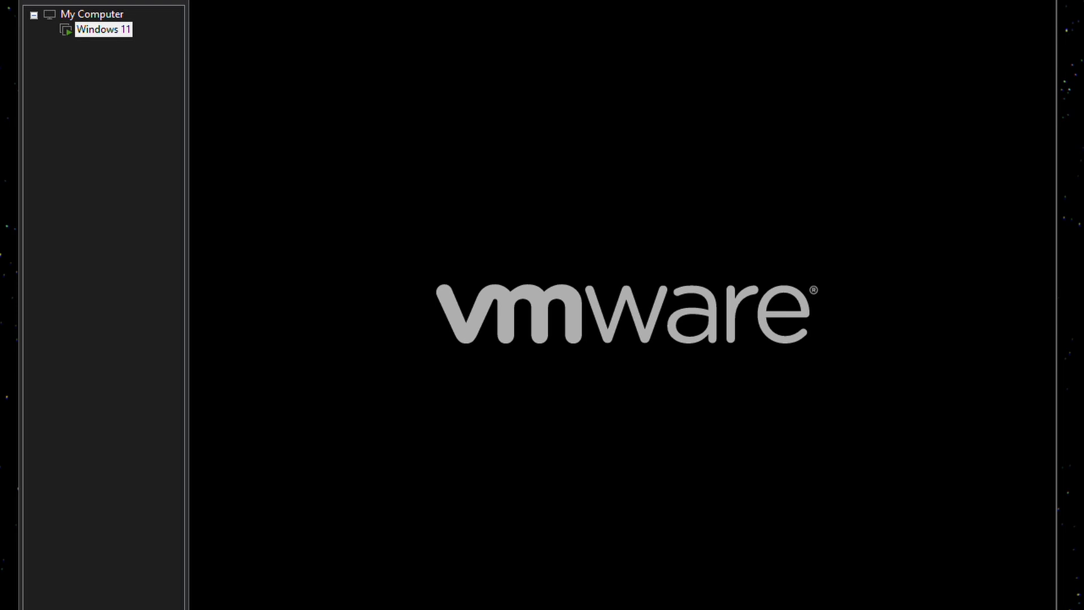
key("Return")
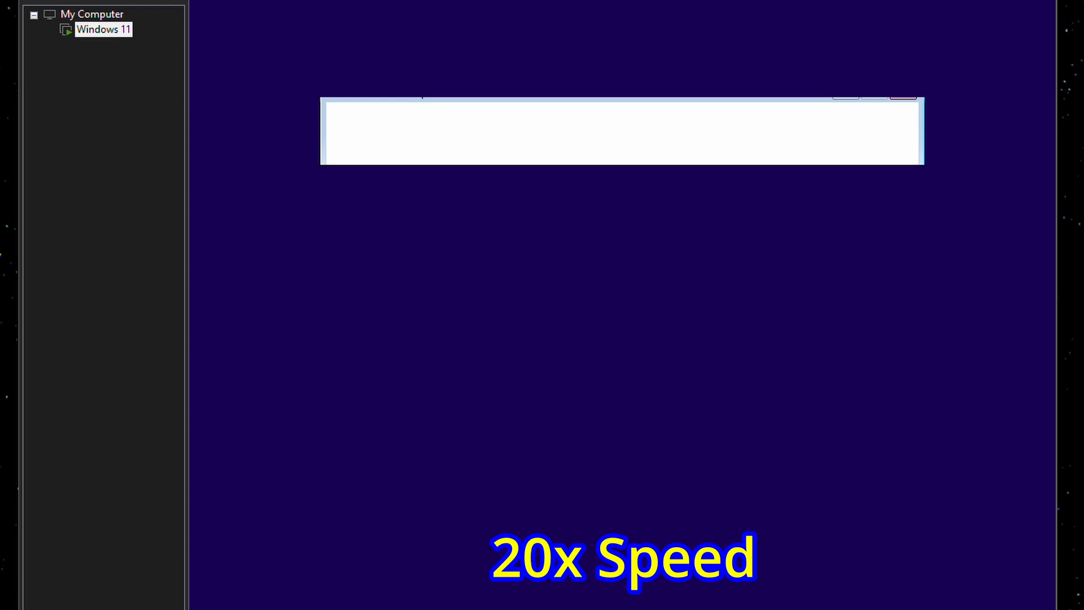
- Pick the time and currency format and select Windows 11 Pro, reaching Ready to install
left_click(766, 252)
scroll(692, 514, "down", 15)
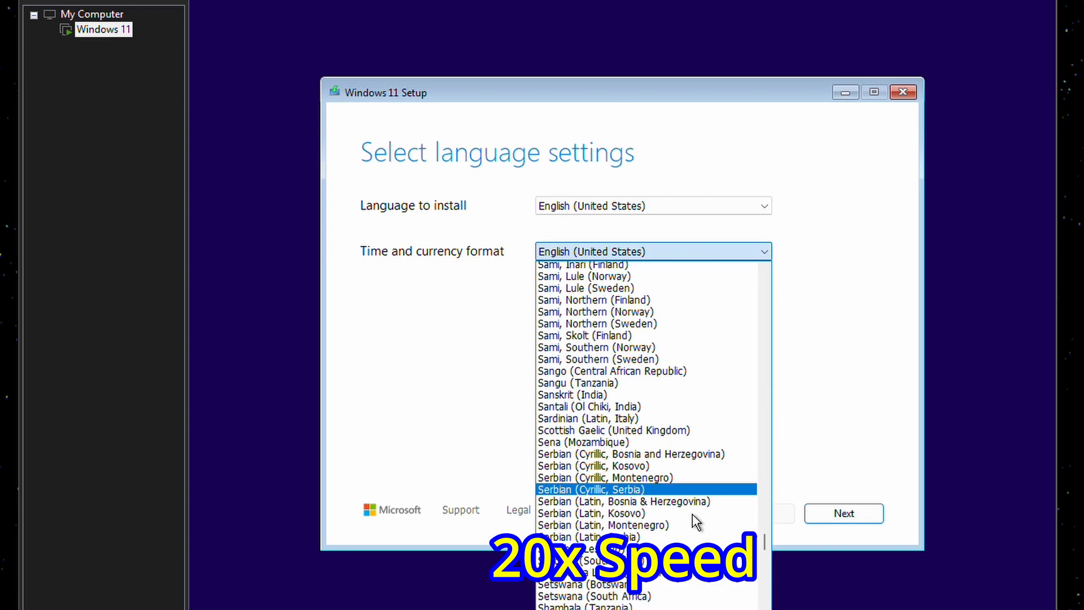
left_click(692, 514)
left_click(847, 515)
left_click(405, 325)
left_click(844, 513)
left_click(844, 513)
- Install Windows 11 Pro, confirm the region, choose the Swedish keyboard, and name the device Windows11
left_click(844, 513)
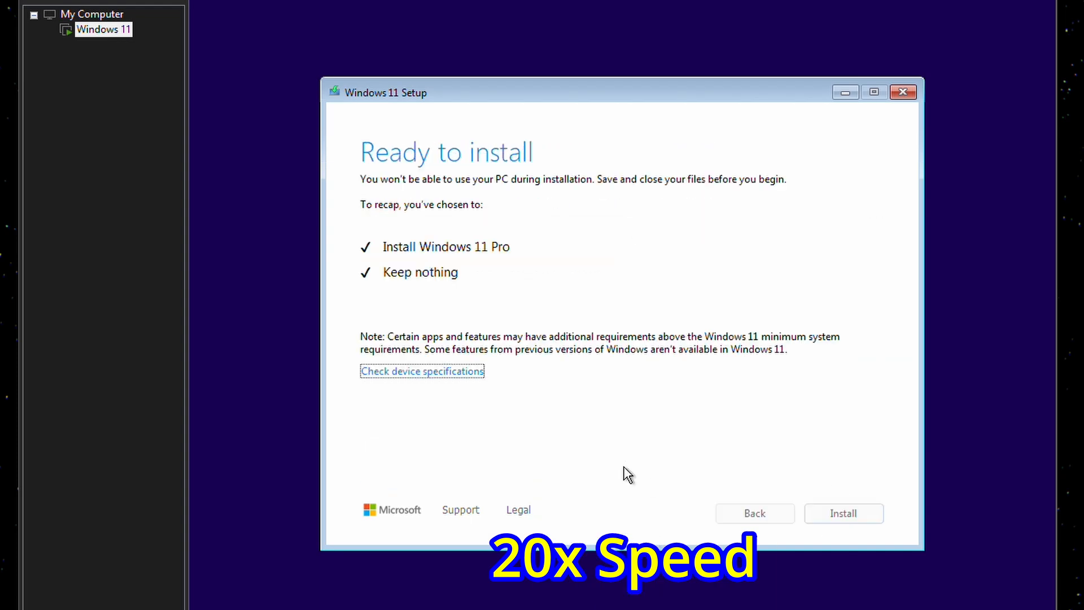
left_click(844, 513)
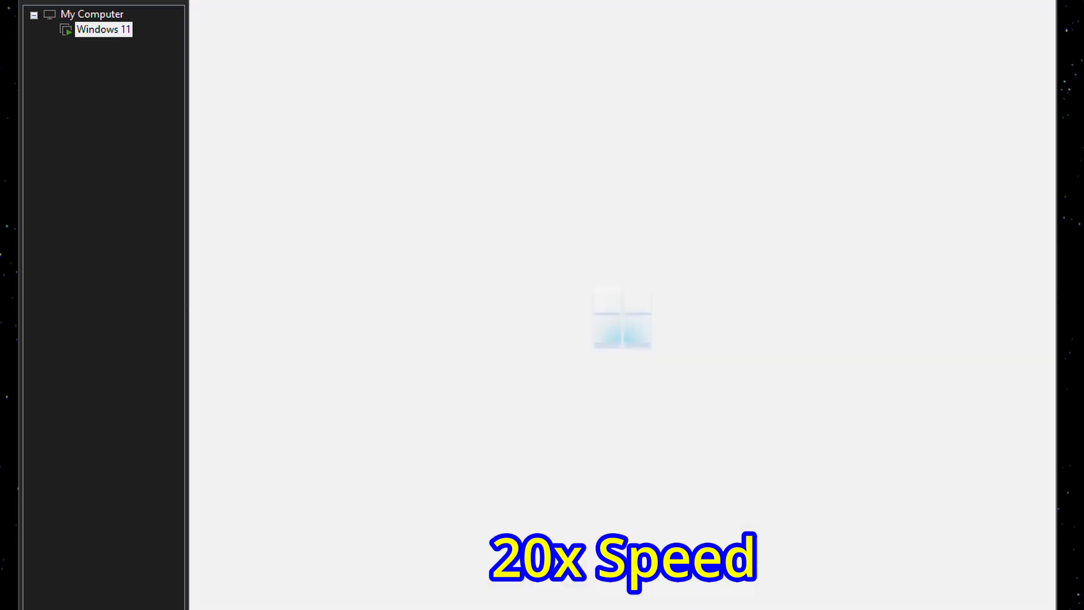
left_click(923, 544)
scroll(777, 445, "down", 20)
left_click(777, 444)
left_click(922, 544)
left_click(922, 544)
type("Windows11")
left_click(922, 544)
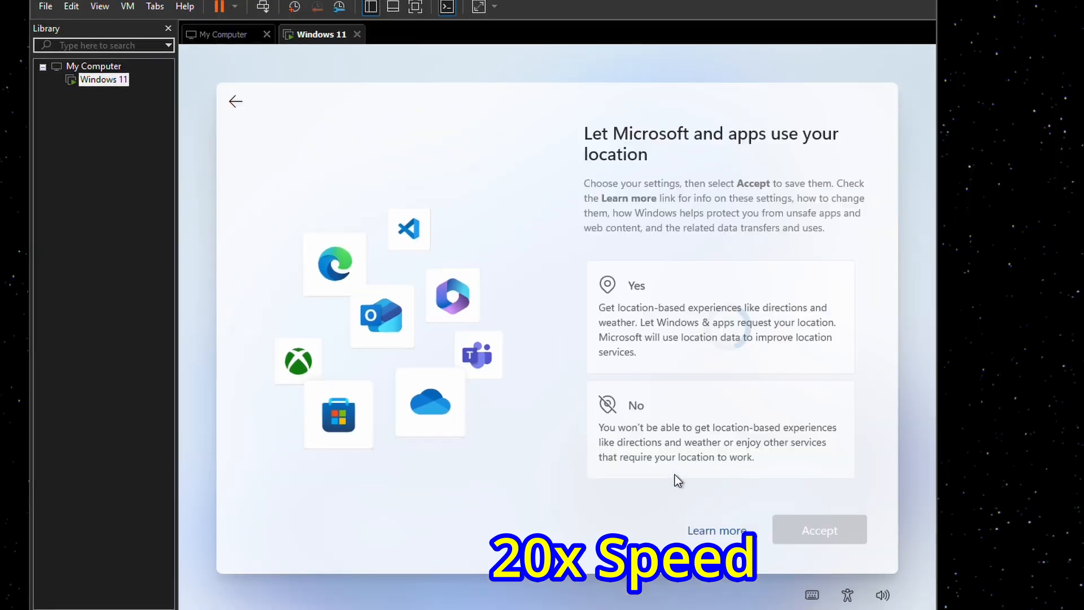
- Accept the privacy settings, skip customization and the Microsoft 365 offer, and close the Start menu
left_click(923, 543)
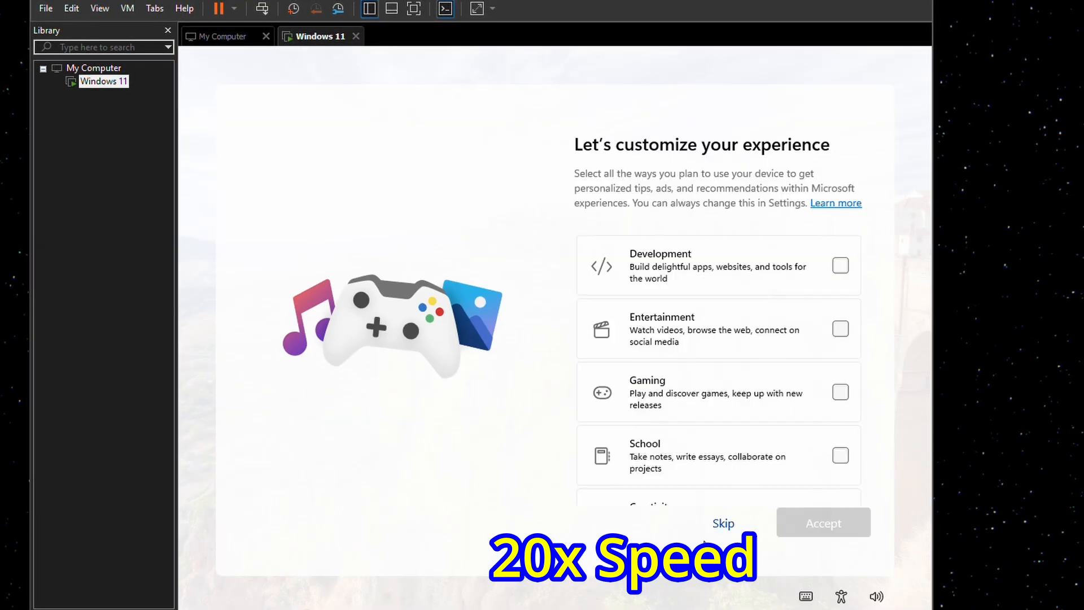
left_click(723, 523)
left_click(785, 522)
left_click(702, 524)
left_click(812, 524)
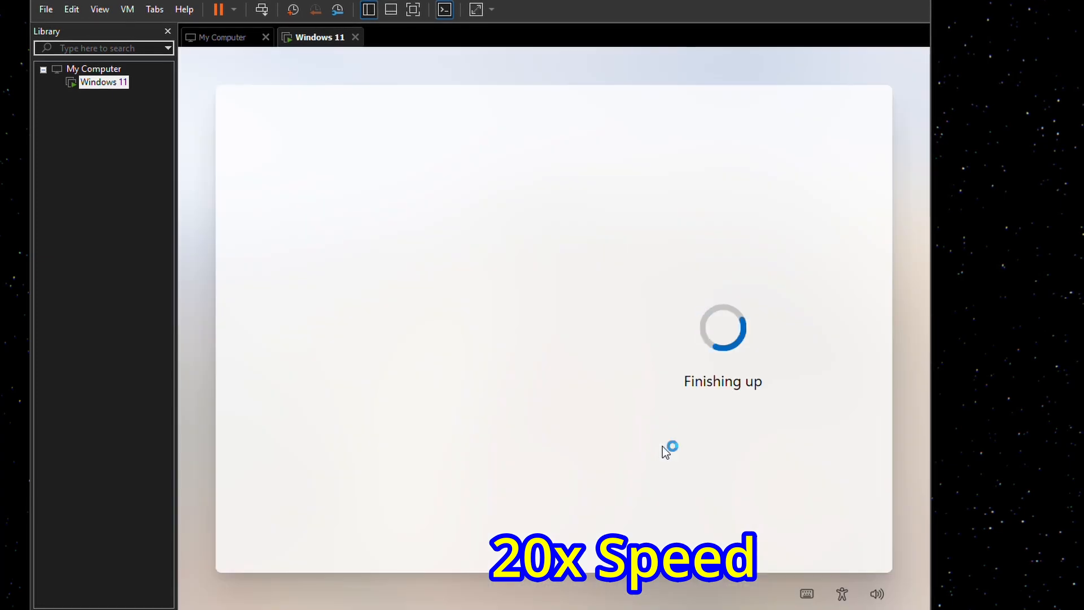
left_click(841, 248)
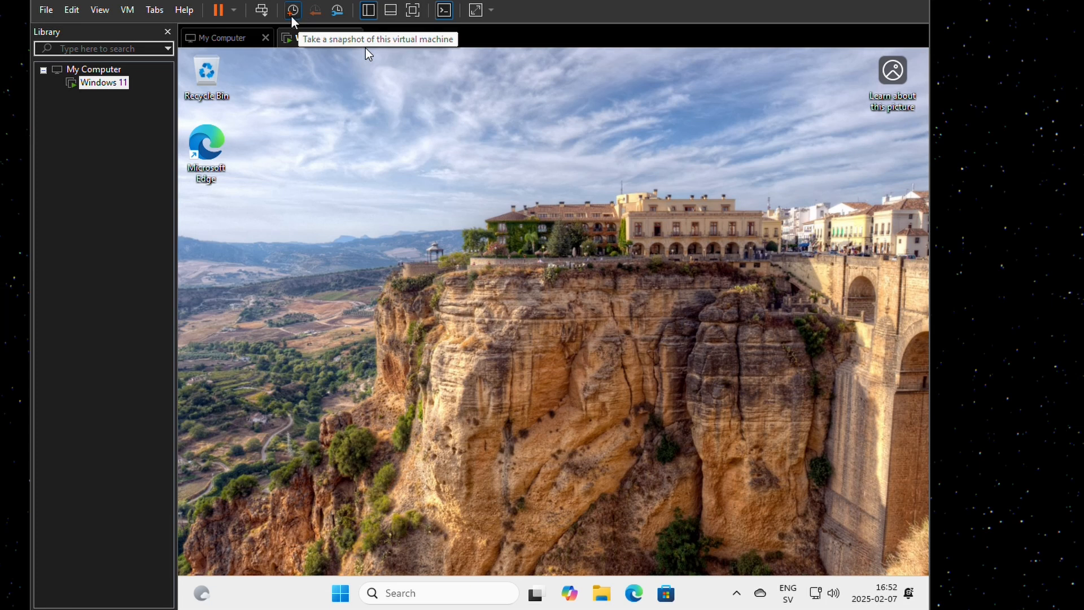
- Take a snapshot of the freshly installed VM named 'Fresh_250207'
left_click(293, 10)
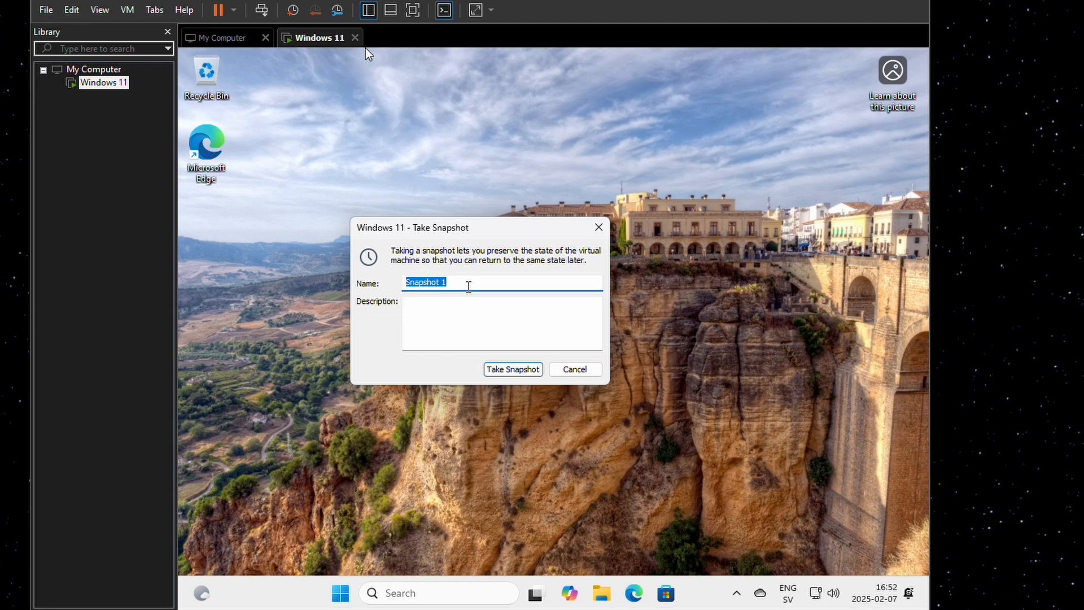
type("Fresh_250207")
left_click(511, 368)
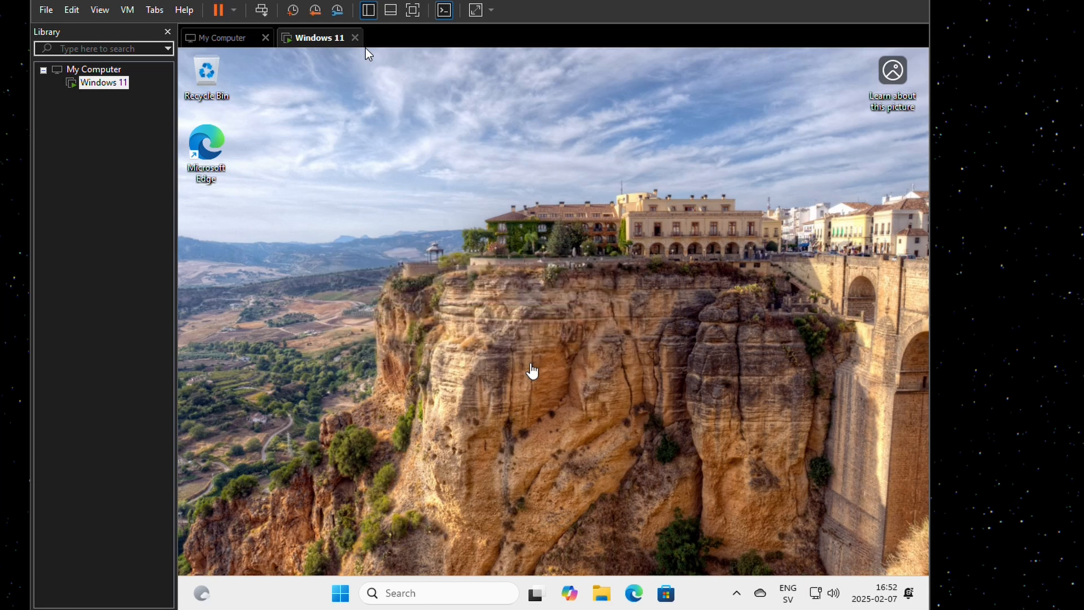
- Inspect the Fresh_250207 snapshot and current state in Snapshot Manager, then close it
left_click(338, 11)
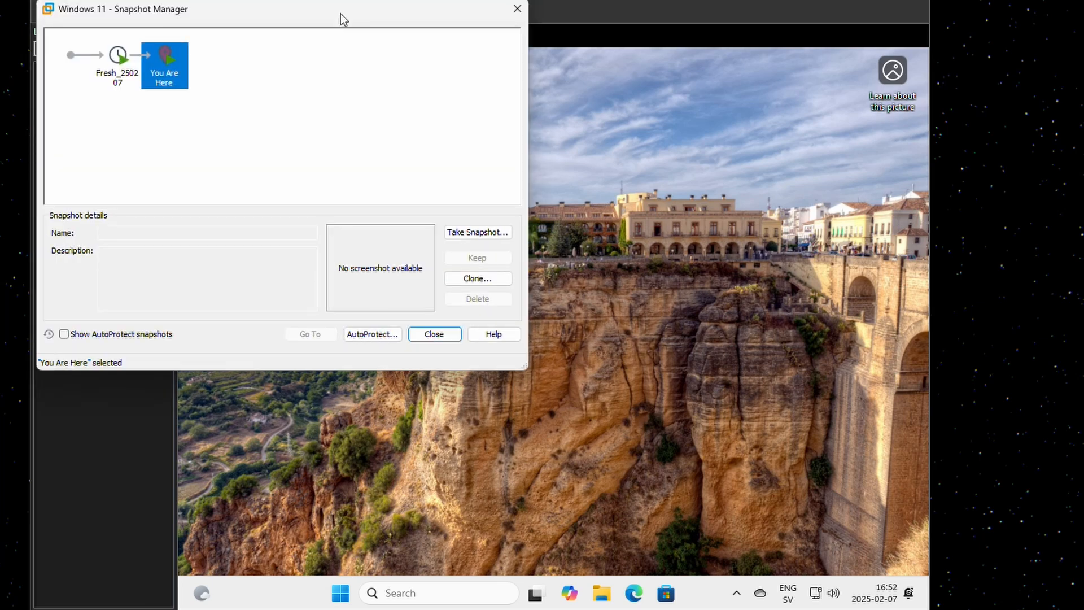
left_click(118, 68)
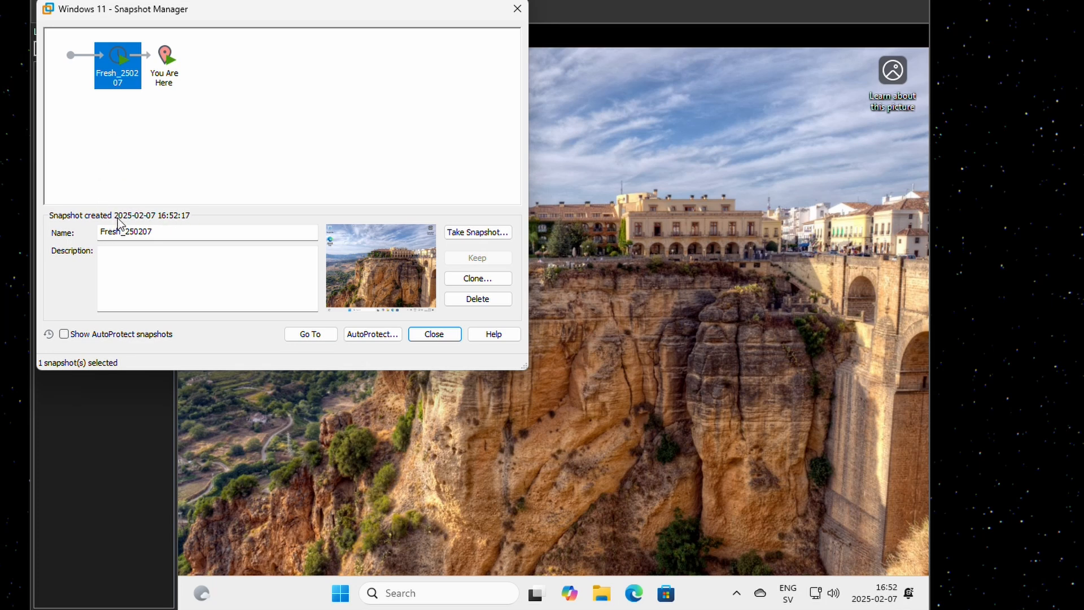
left_click(164, 84)
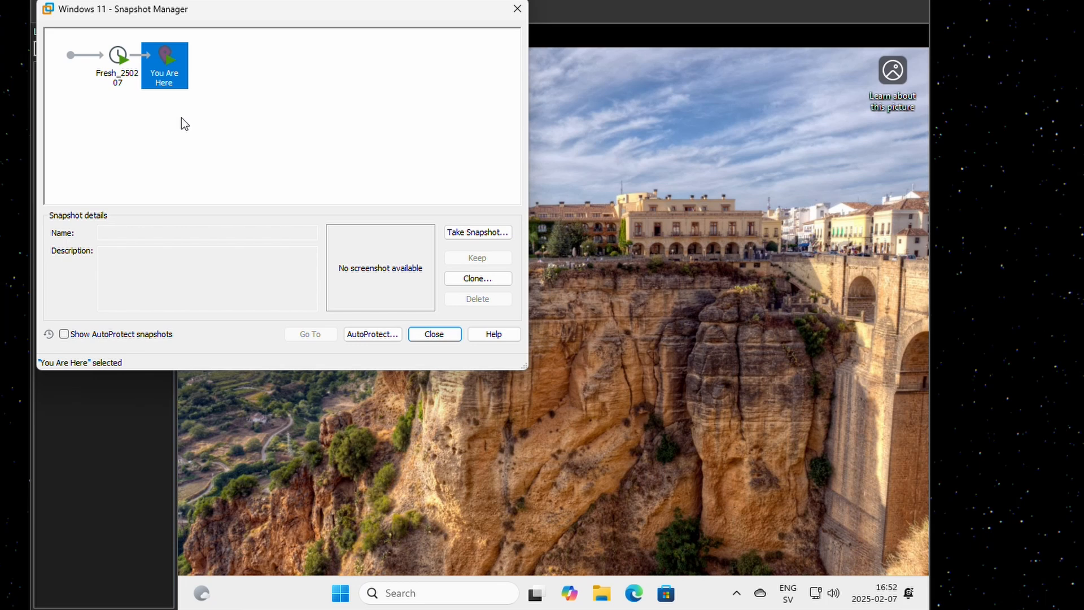
left_click(127, 73)
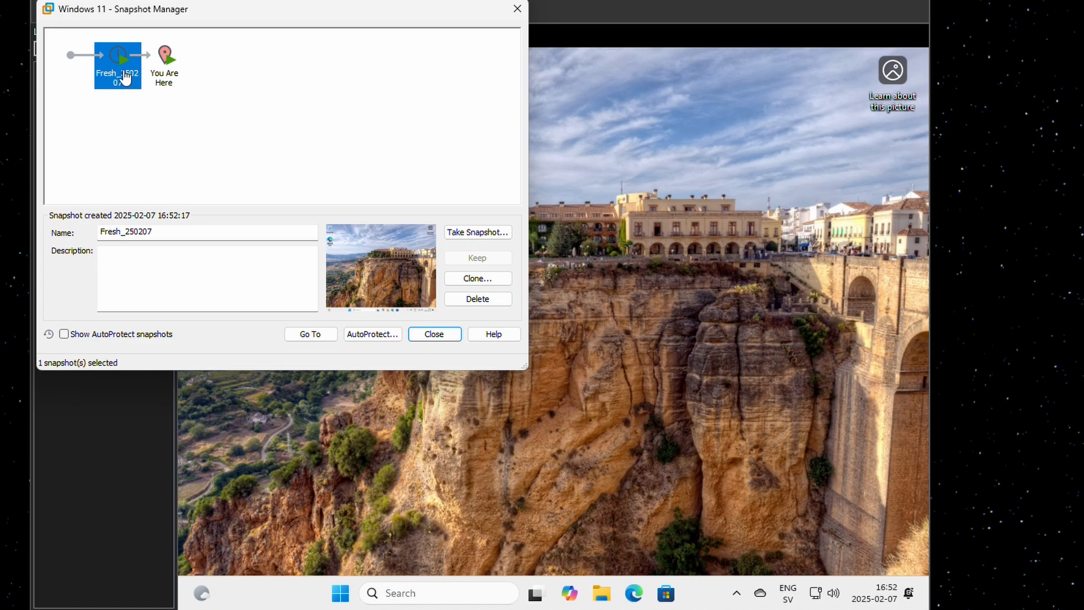
right_click(125, 77)
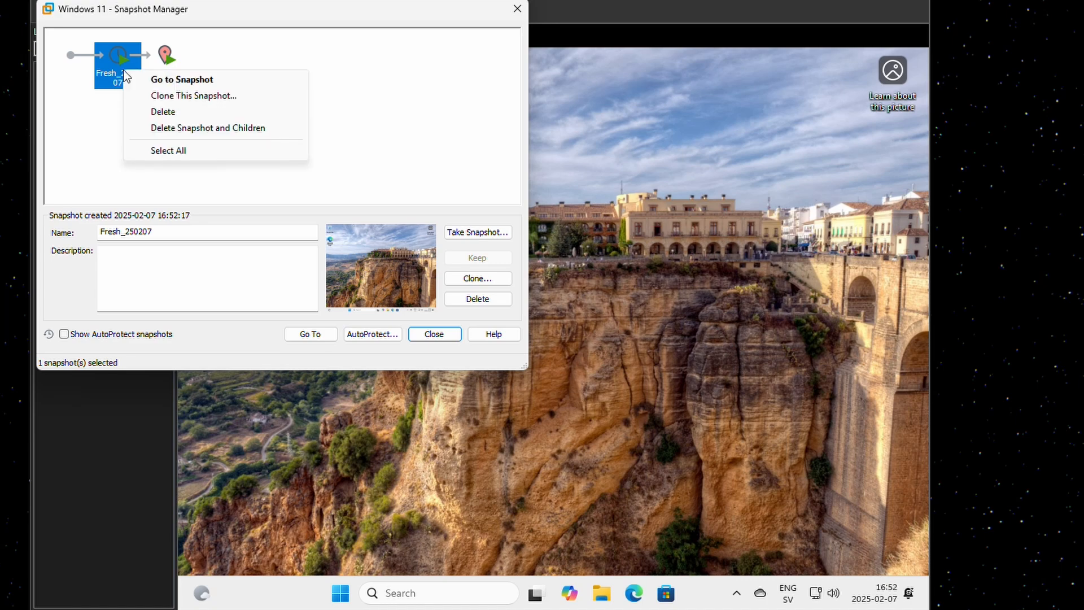
left_click(367, 89)
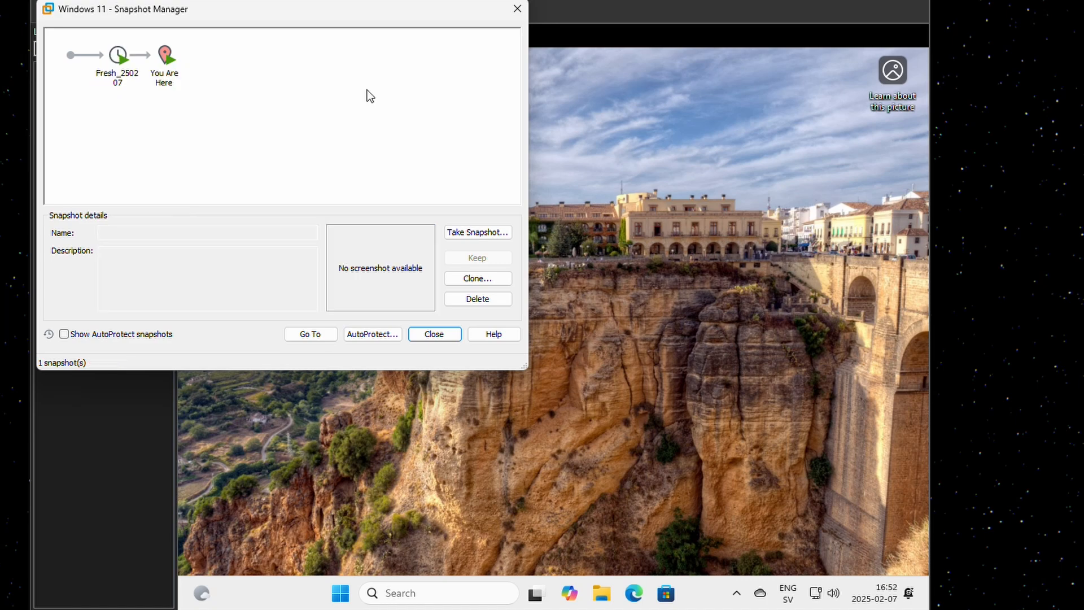
left_click(517, 9)
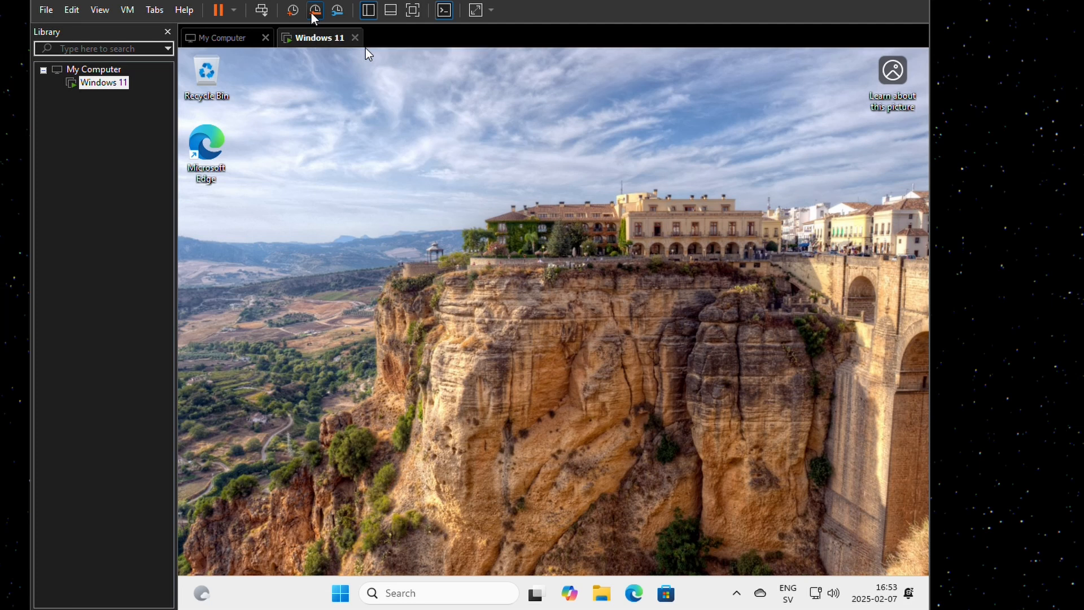
- Enter and exit full screen with Ctrl+Alt+Enter, then enable Free stretch and resize the window
left_click(412, 13)
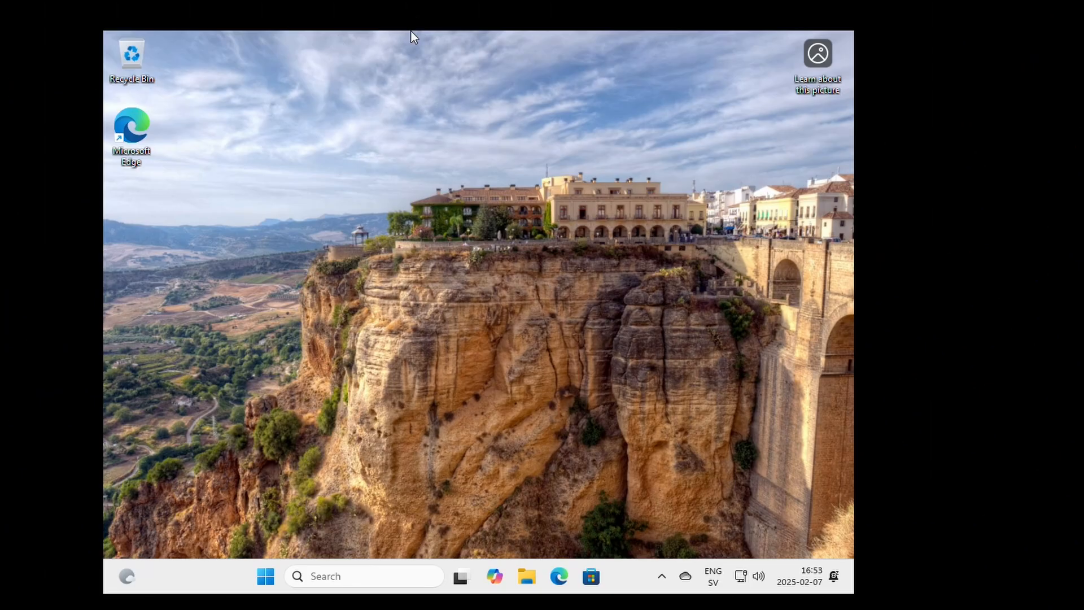
key("ctrl+alt+Return")
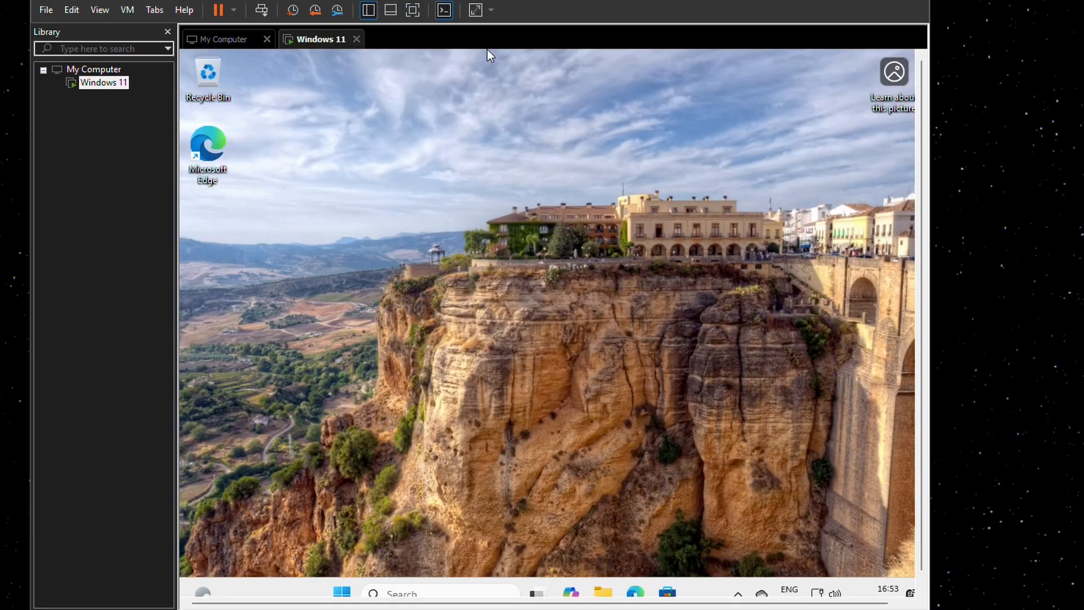
left_click(475, 10)
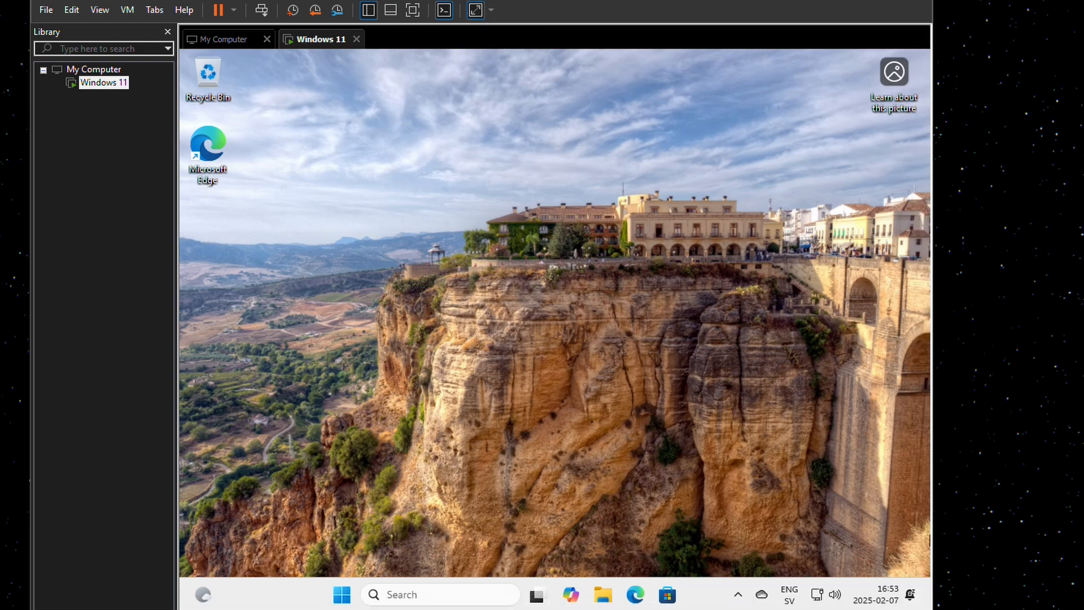
mouse_move(931, 609)
left_mouse_down()
mouse_move(1053, 569)
mouse_move(843, 609)
mouse_move(929, 609)
left_mouse_up()
left_click(73, 11)
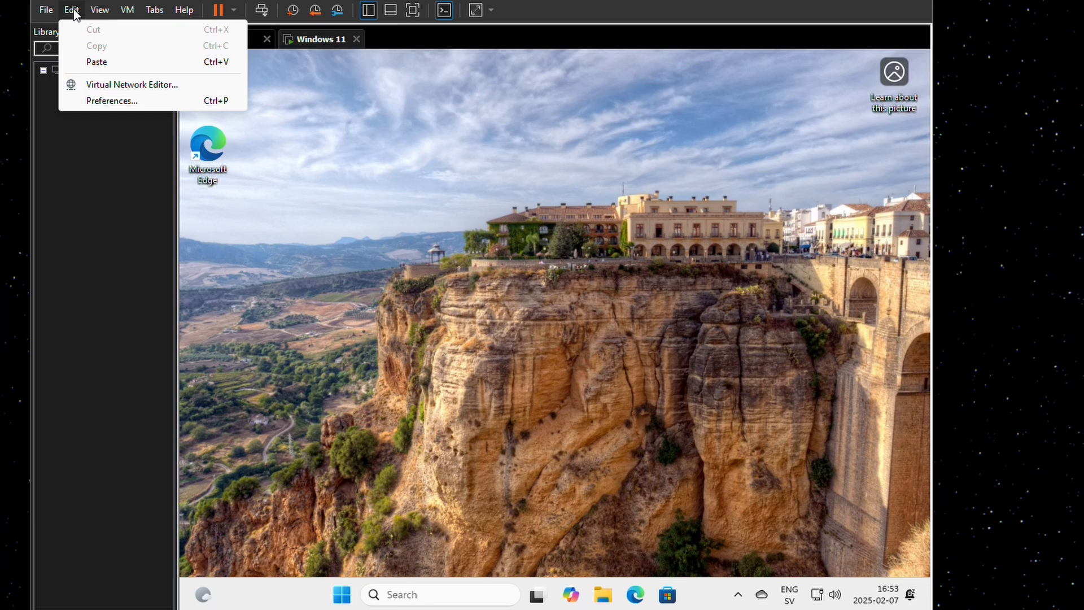
left_click(135, 103)
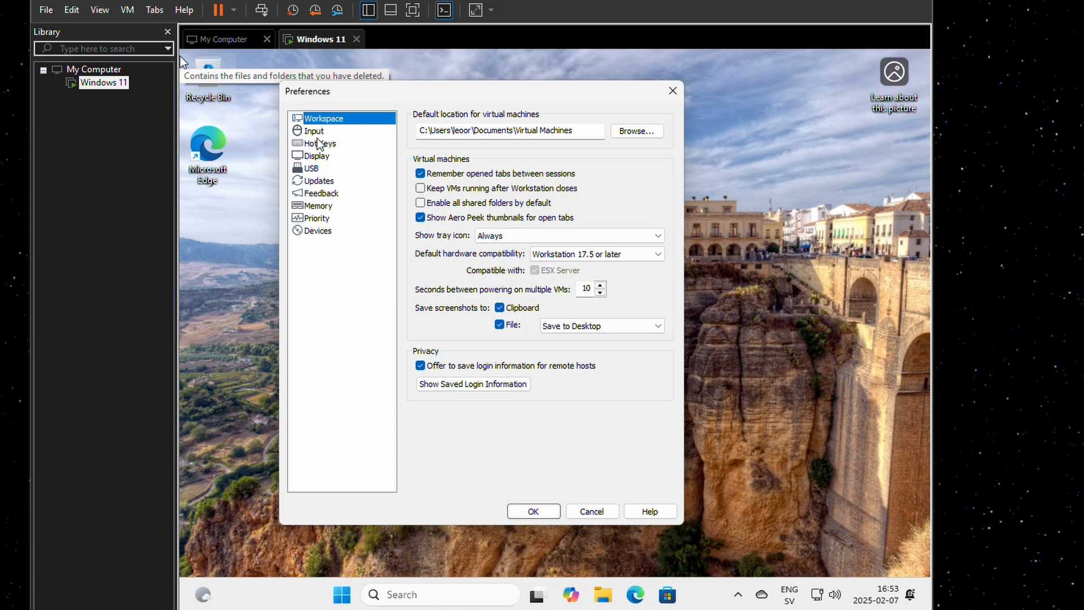
left_click(315, 131)
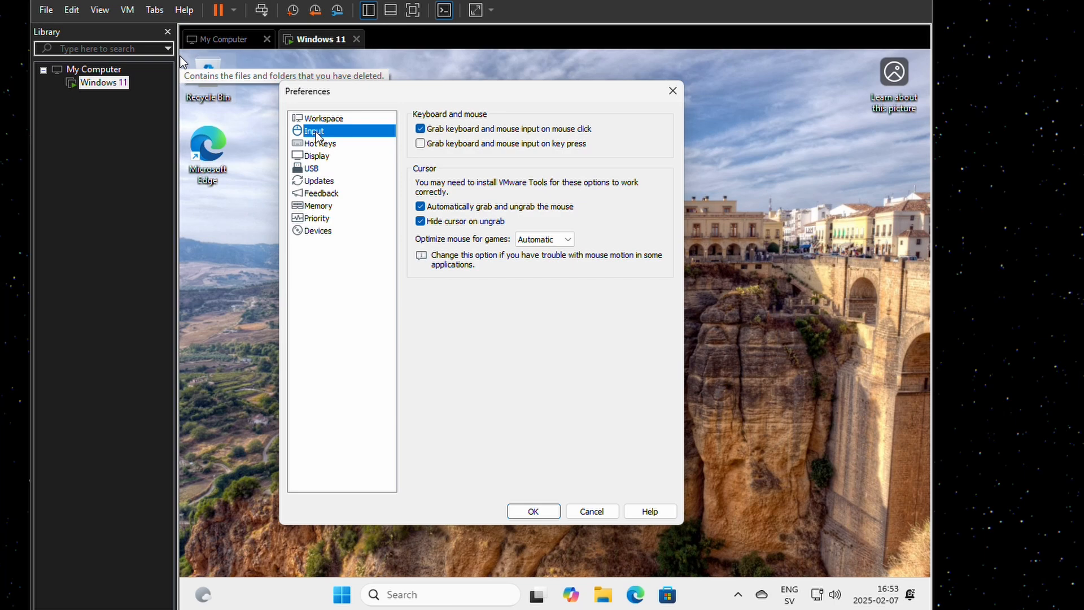
left_click(317, 145)
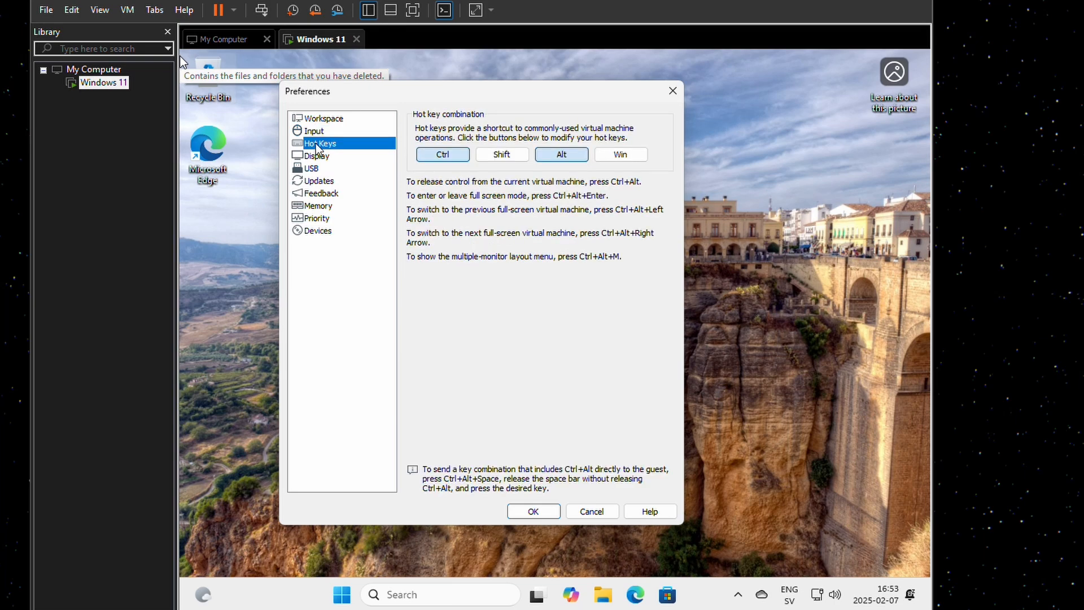
left_click(319, 156)
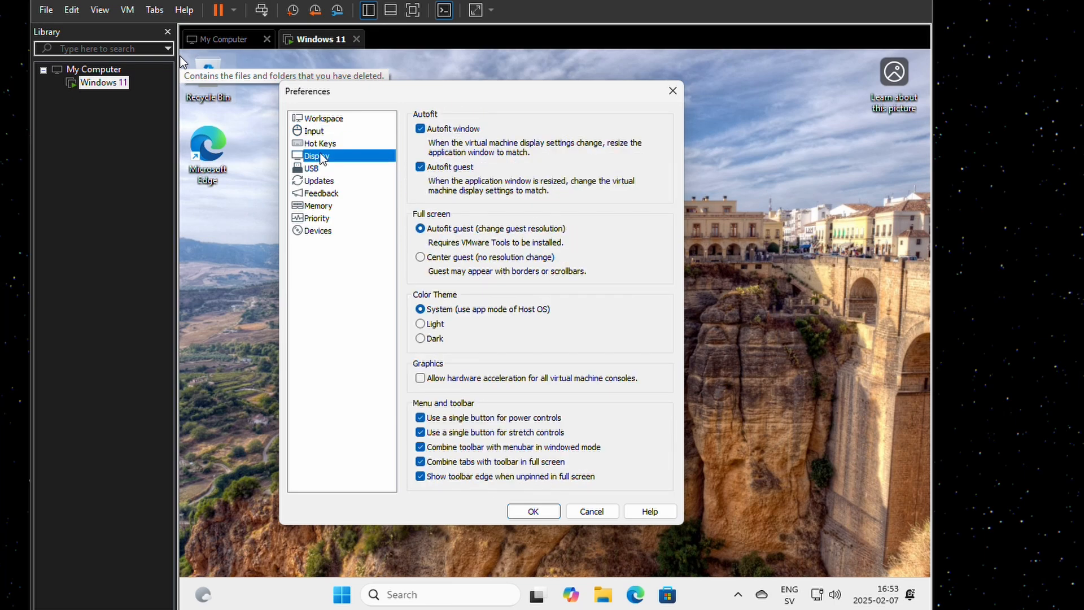
left_click(672, 91)
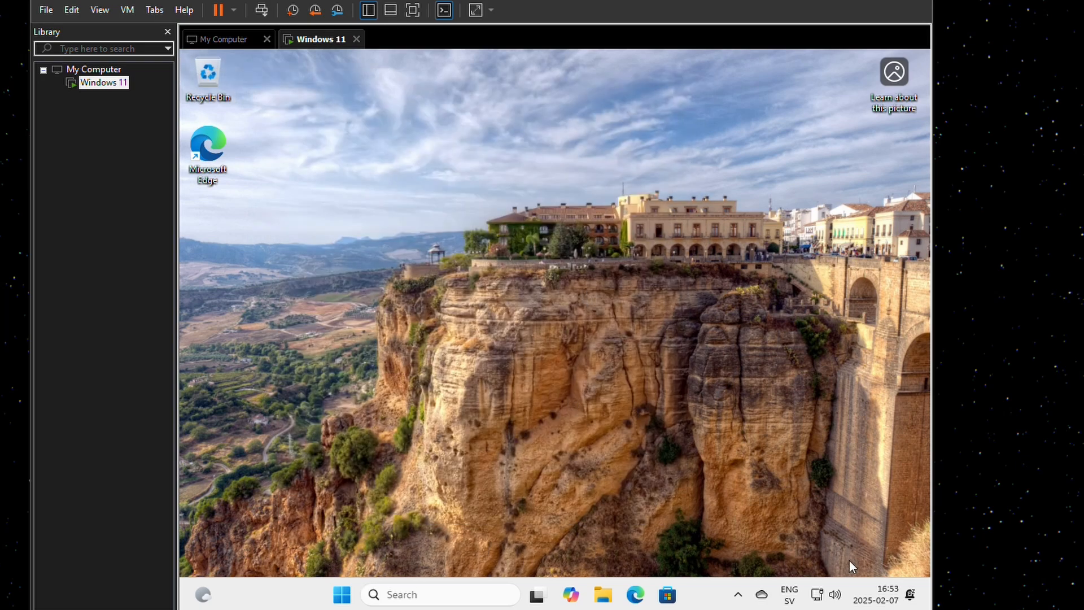
right_click(818, 597)
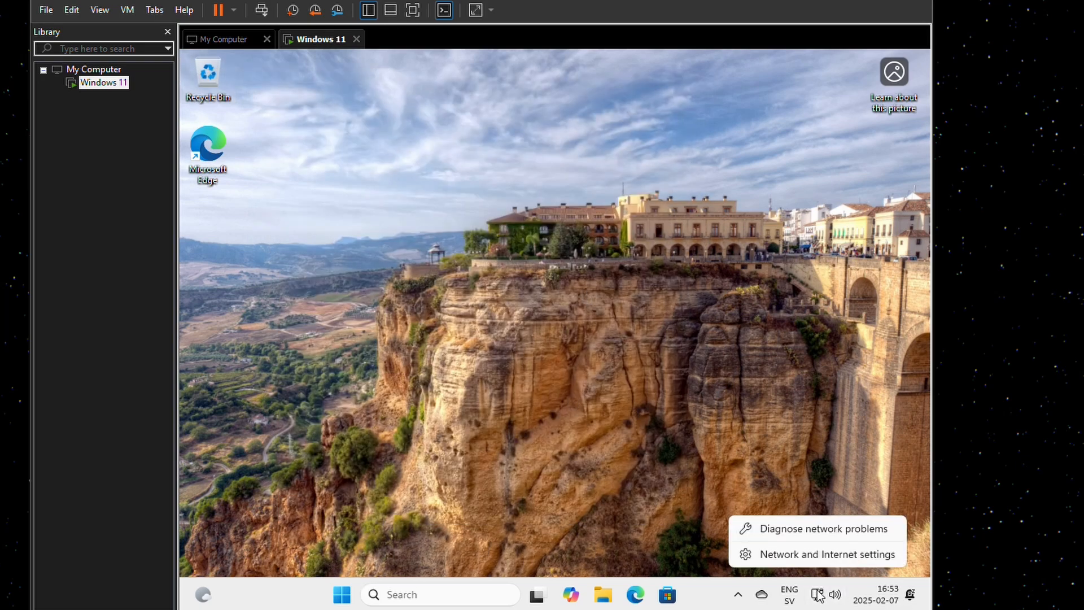
left_click(825, 555)
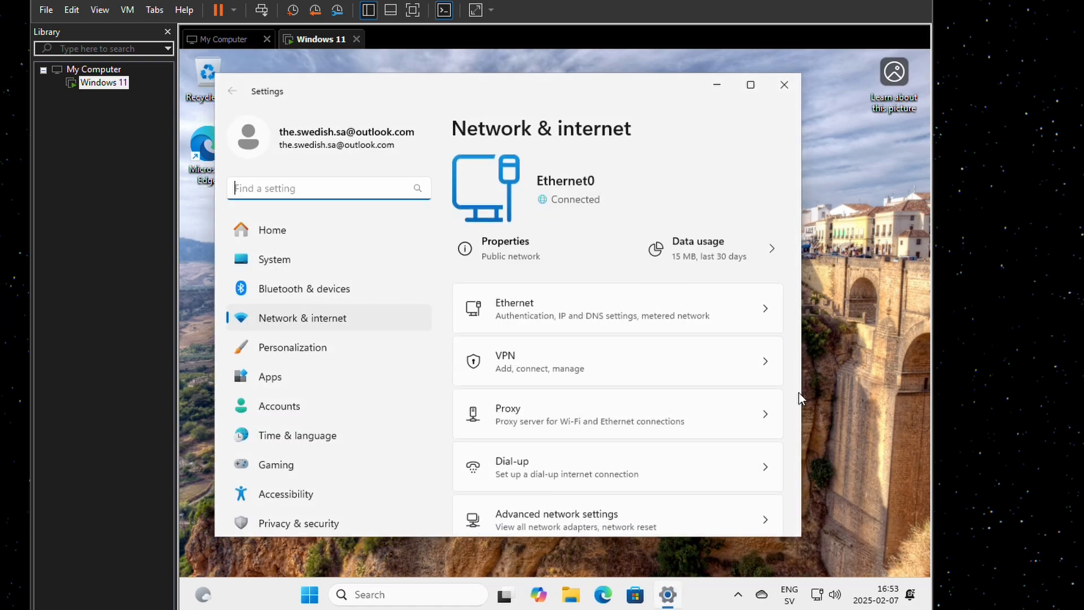
left_click(765, 324)
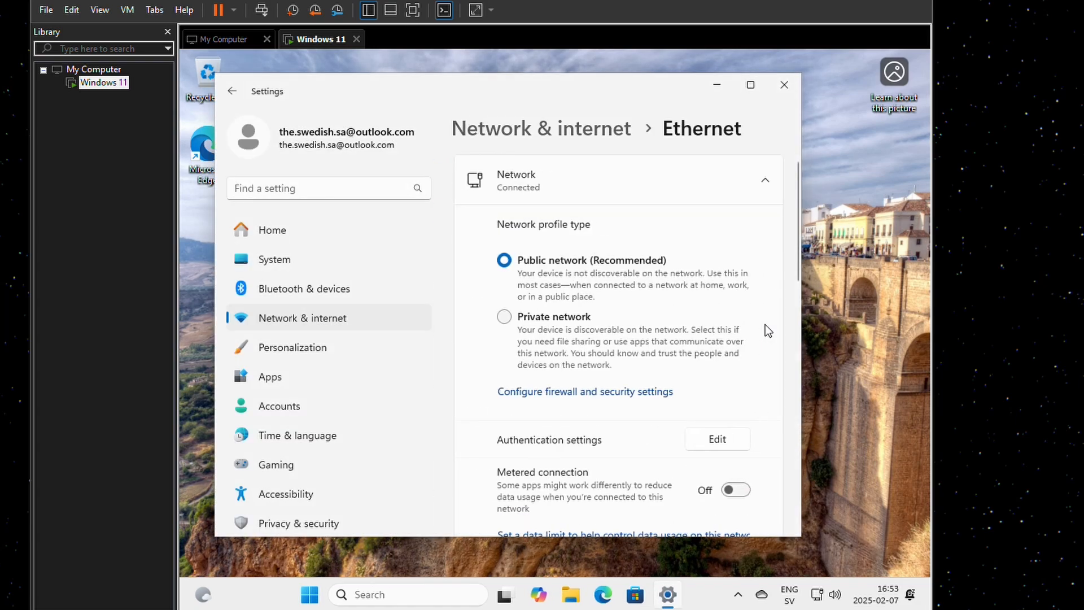
left_click_drag(797, 242, 818, 371)
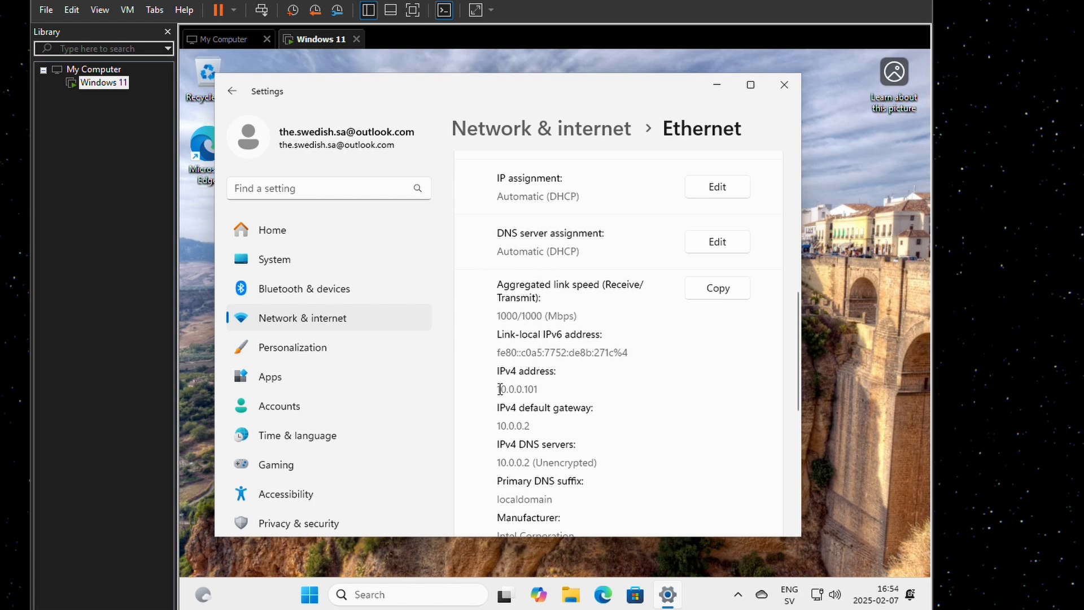
left_click_drag(542, 390, 498, 391)
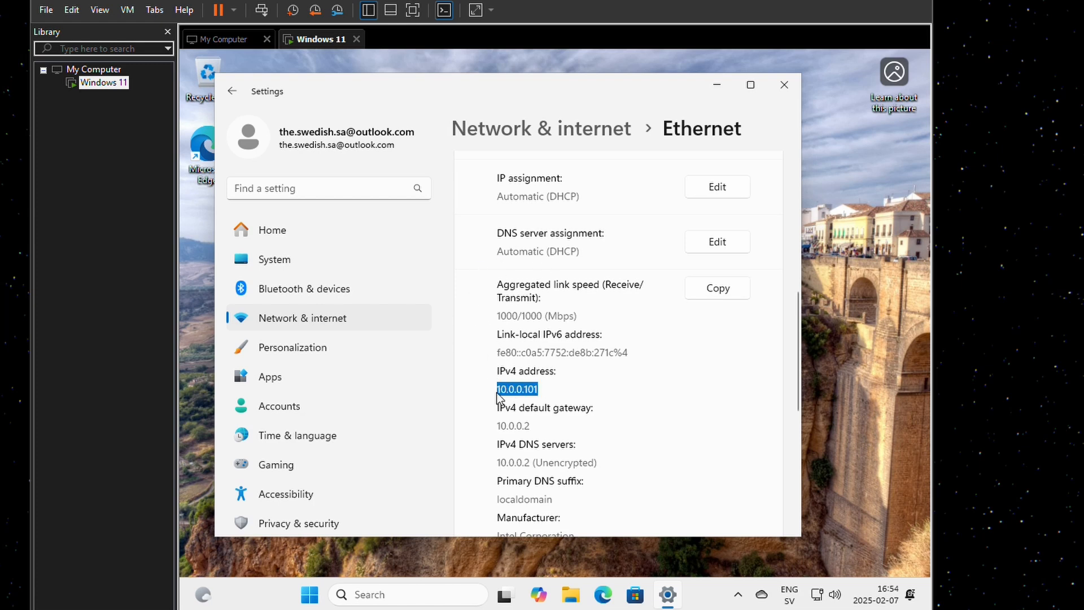
left_click(536, 391)
double_click(531, 390)
double_click(526, 425)
left_click(536, 424)
scroll(561, 422, "down", 2)
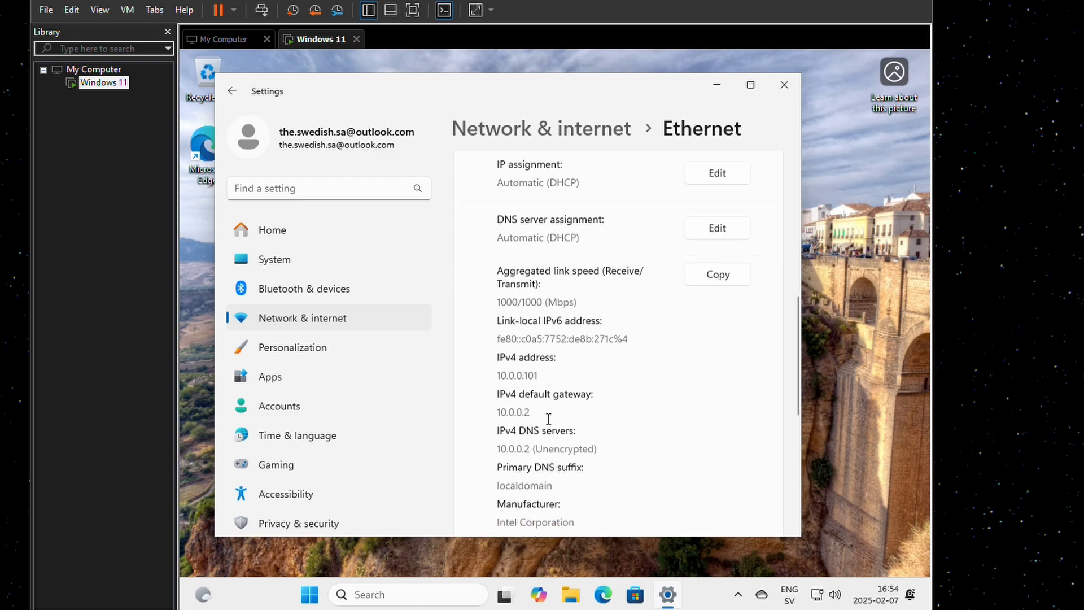
scroll(560, 422, "down", 2)
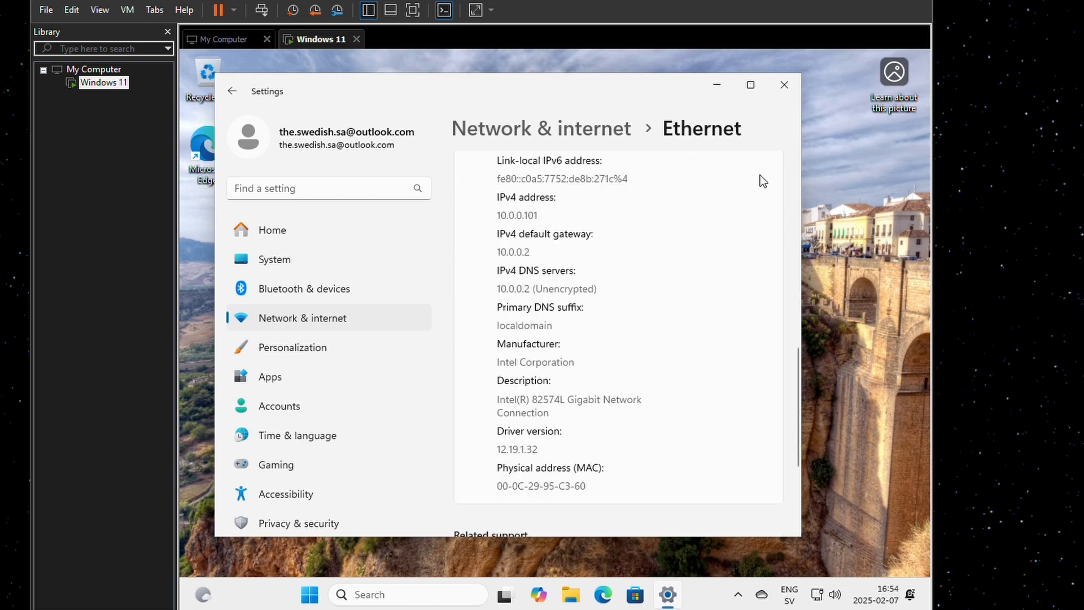
left_click(785, 88)
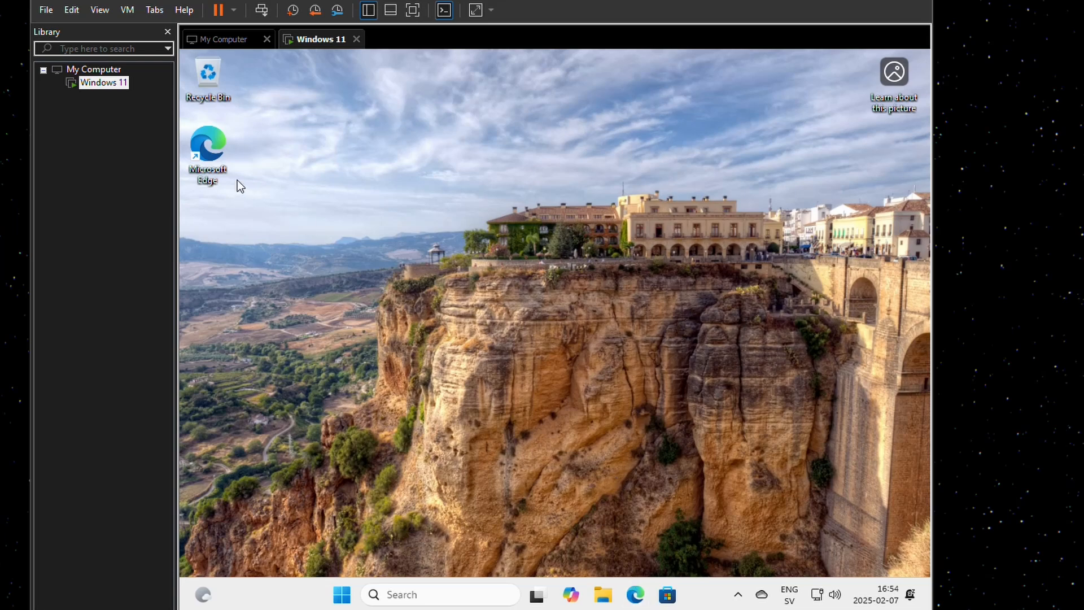
double_click(212, 175)
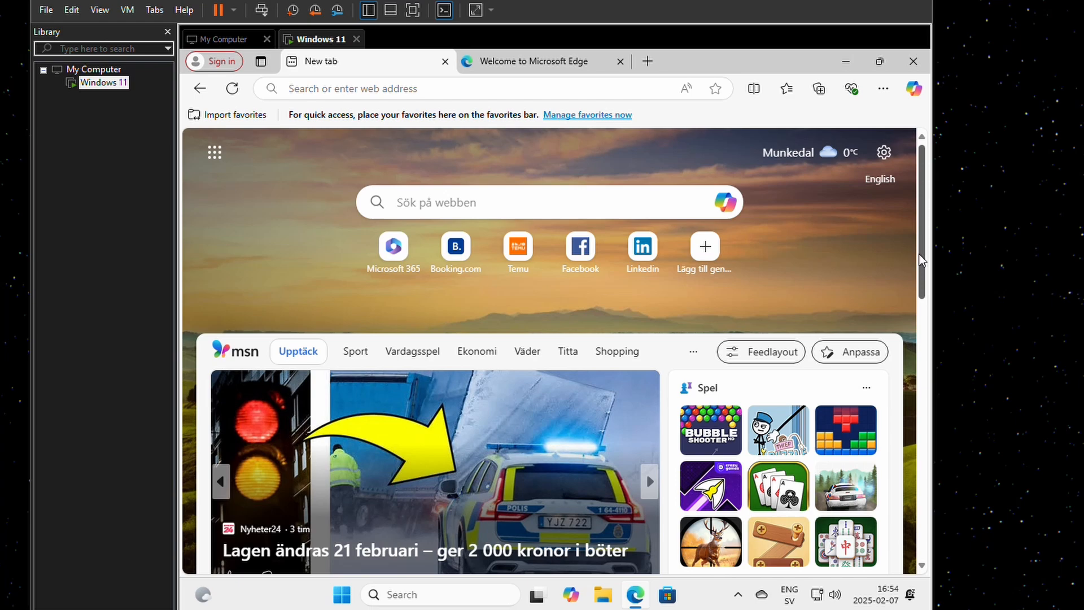
scroll(911, 237, "down", 10)
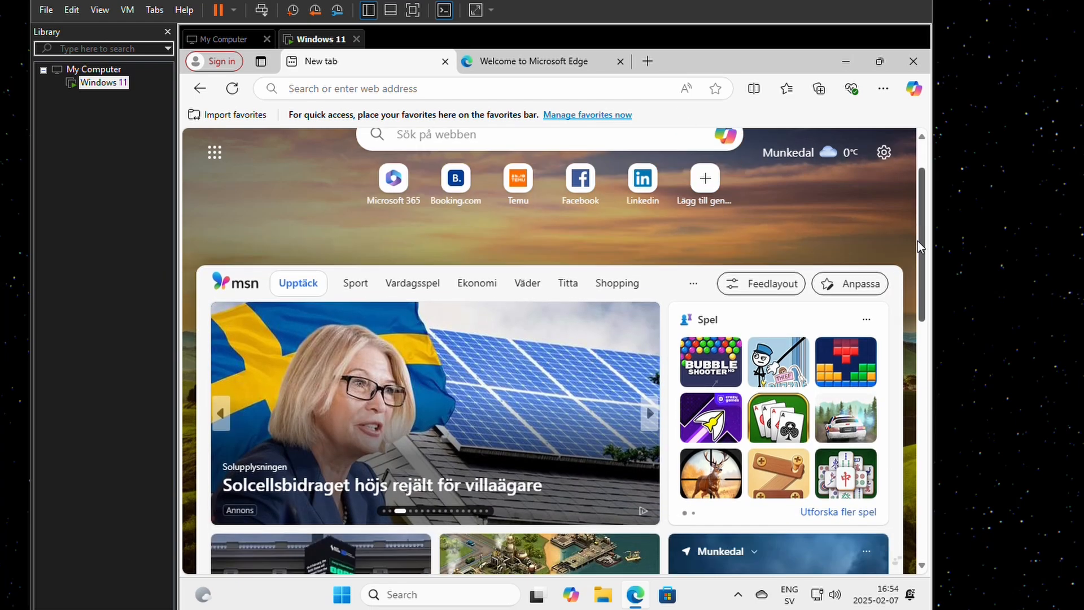
scroll(906, 395, "up", 10)
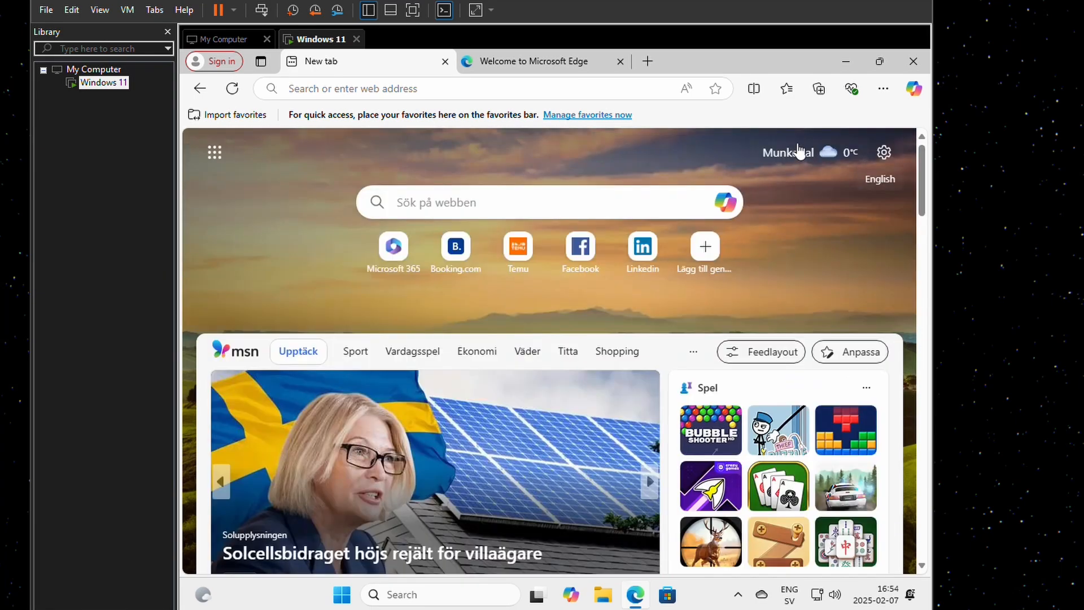
left_click(910, 63)
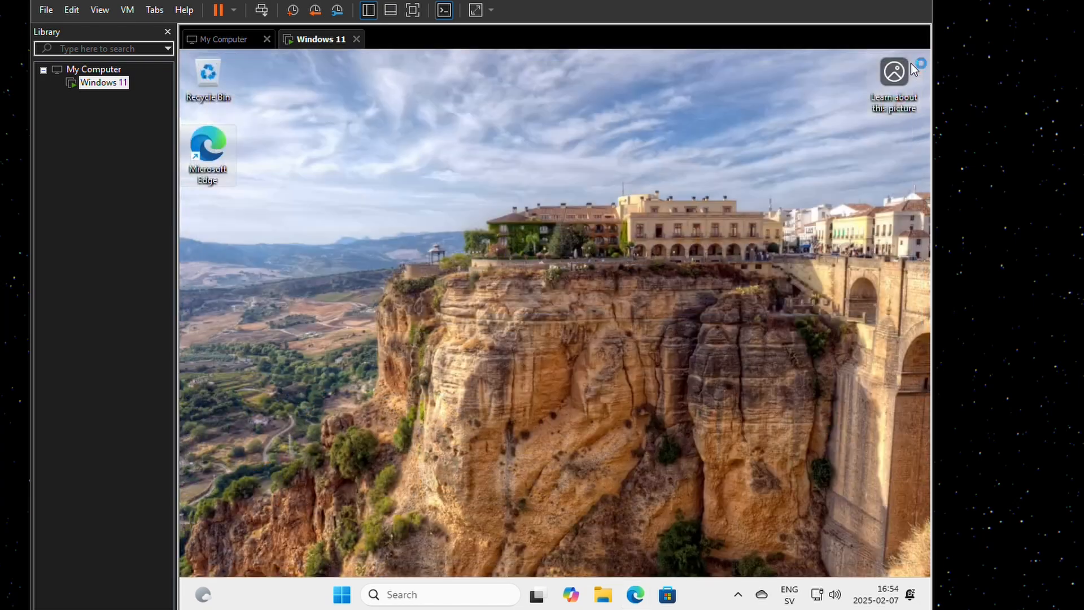
left_click(536, 304)
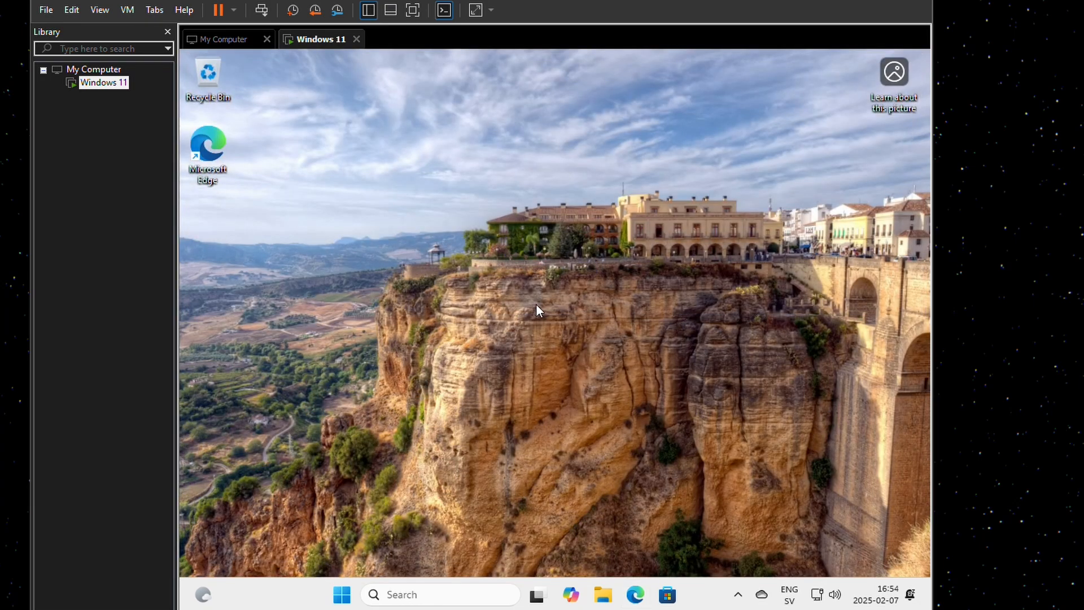